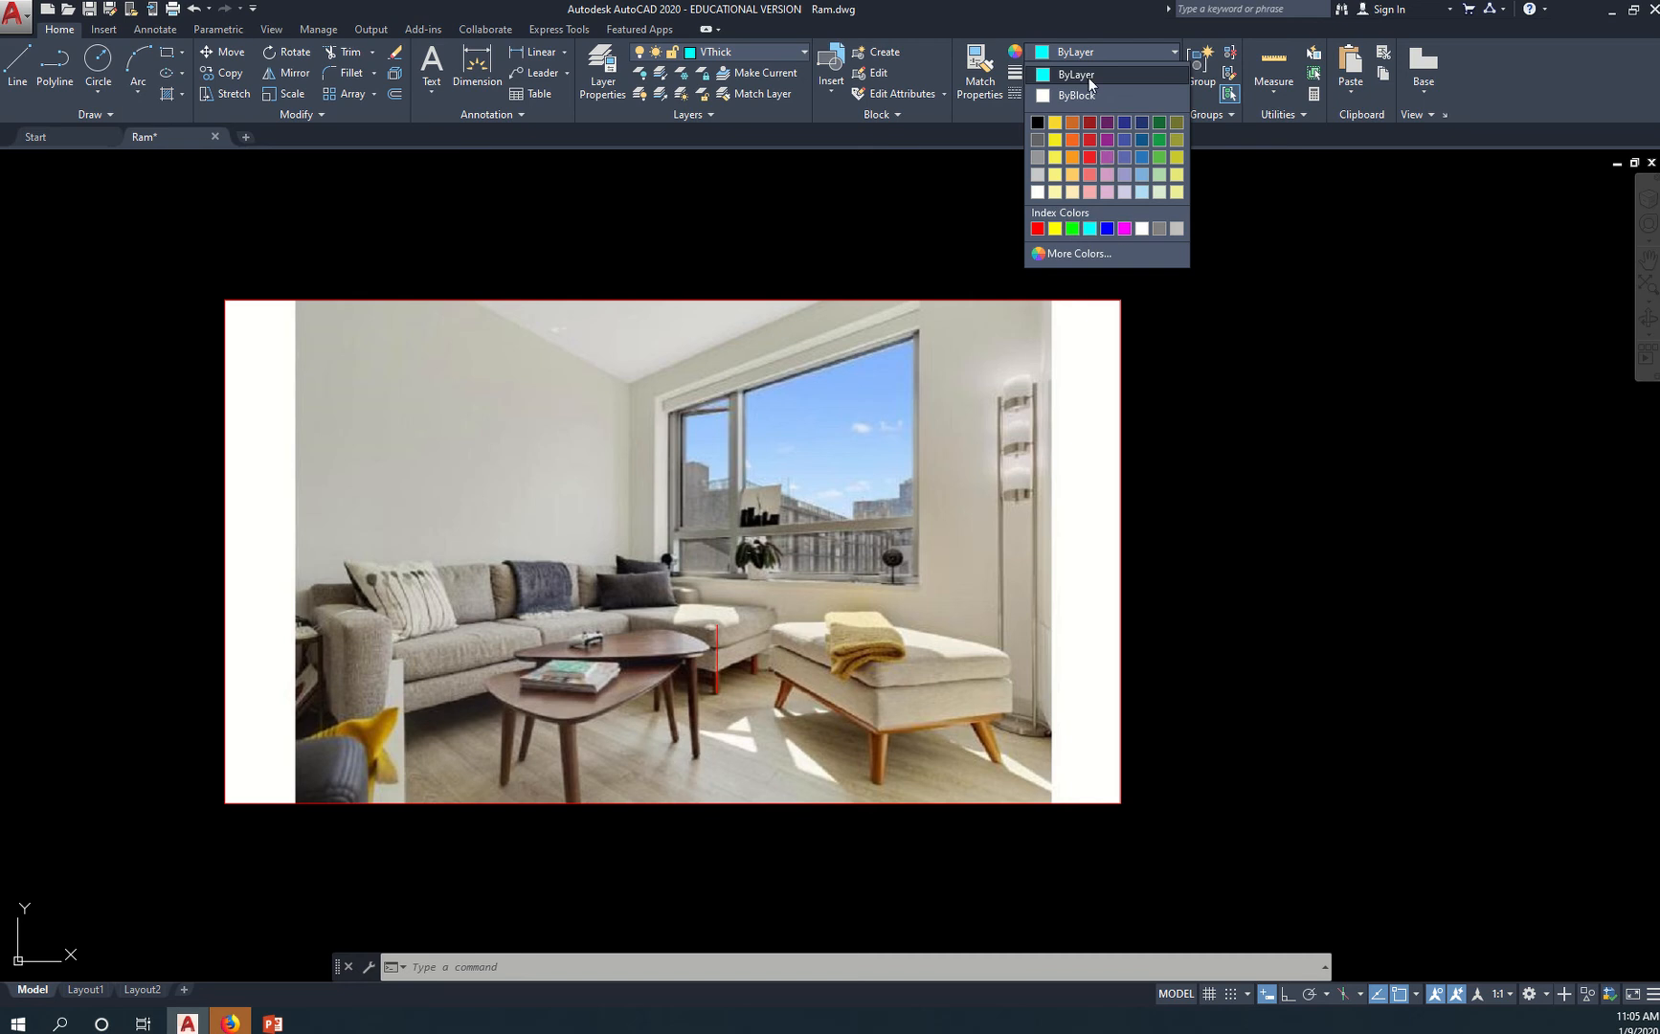
Set the current object color to ByLayer and turn off the Image layer
left_click(1089, 77)
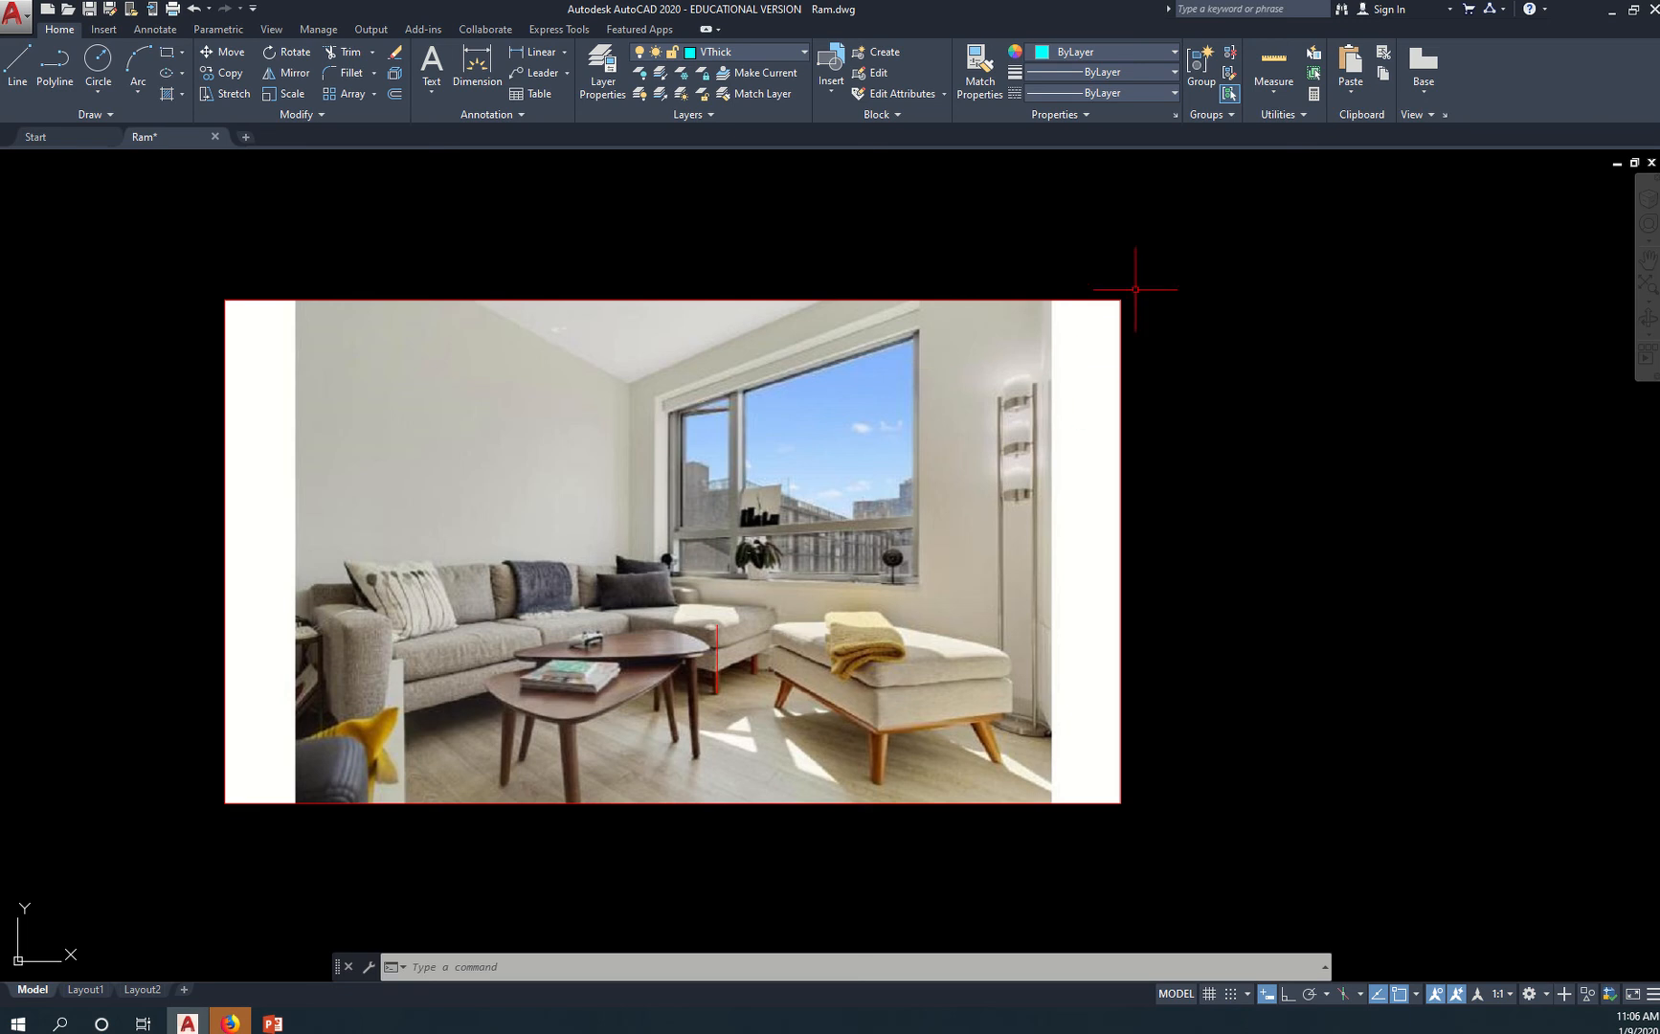
left_click(801, 56)
scroll(613, 306, "down", 10)
middle_click_drag(600, 326, 1045, 643)
scroll(1002, 593, "up", 2)
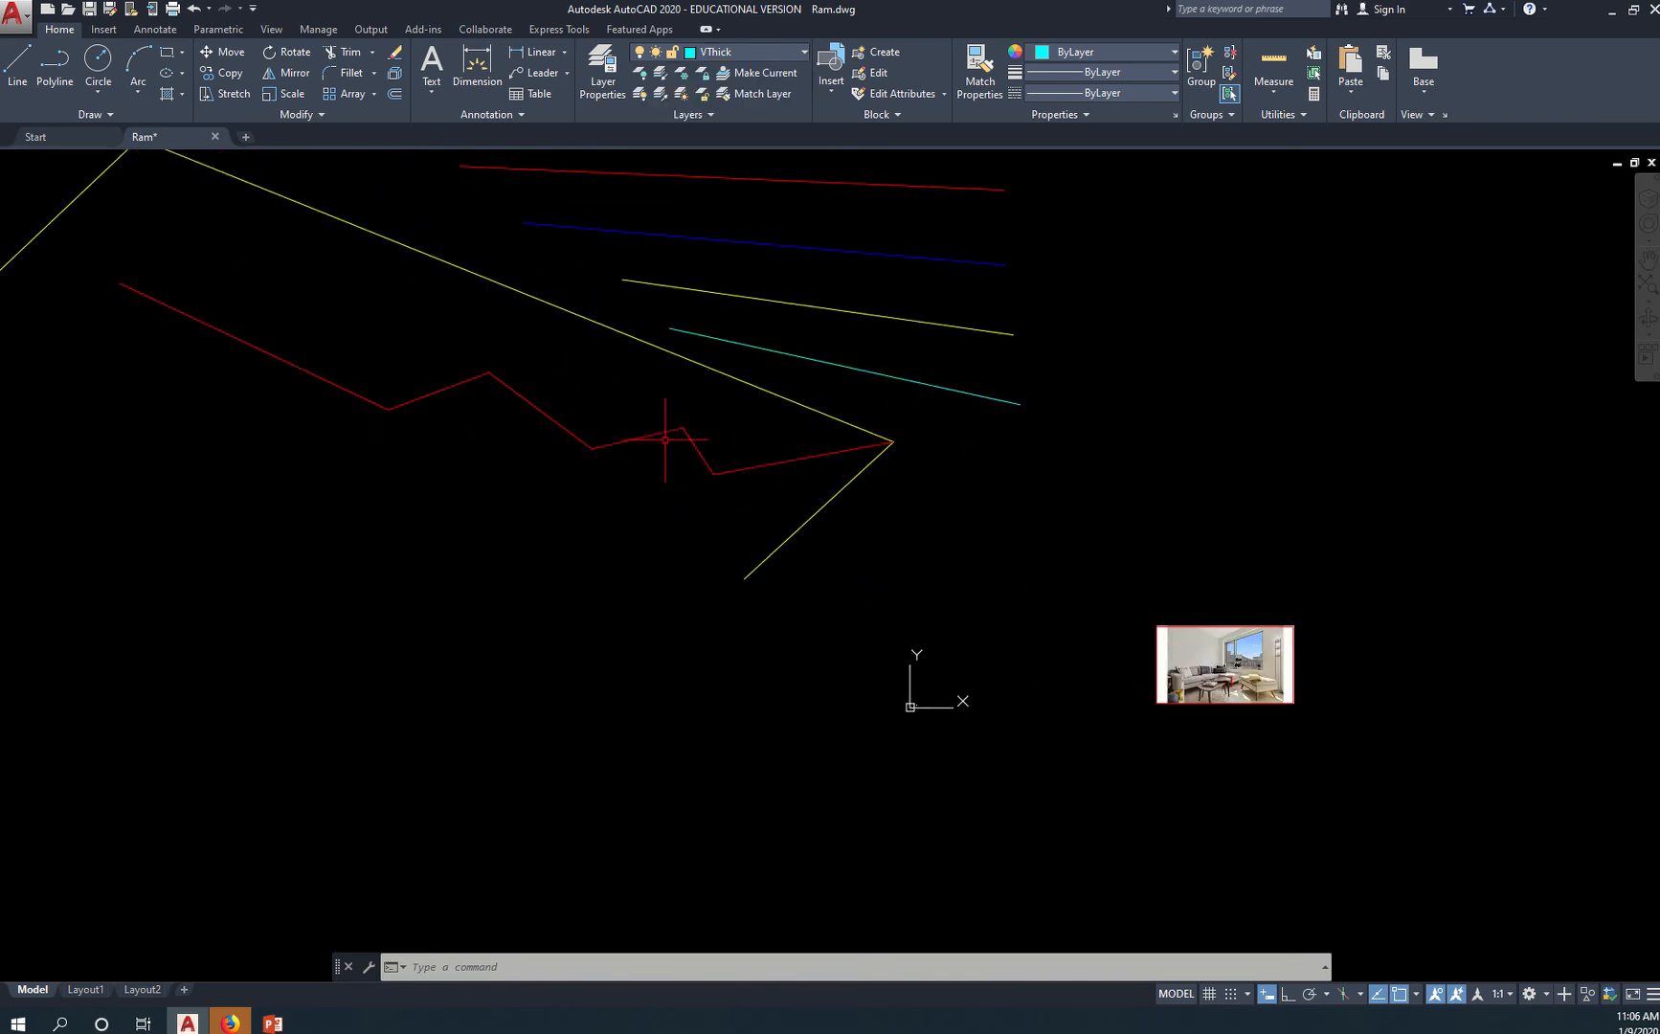
scroll(678, 440, "down", 2)
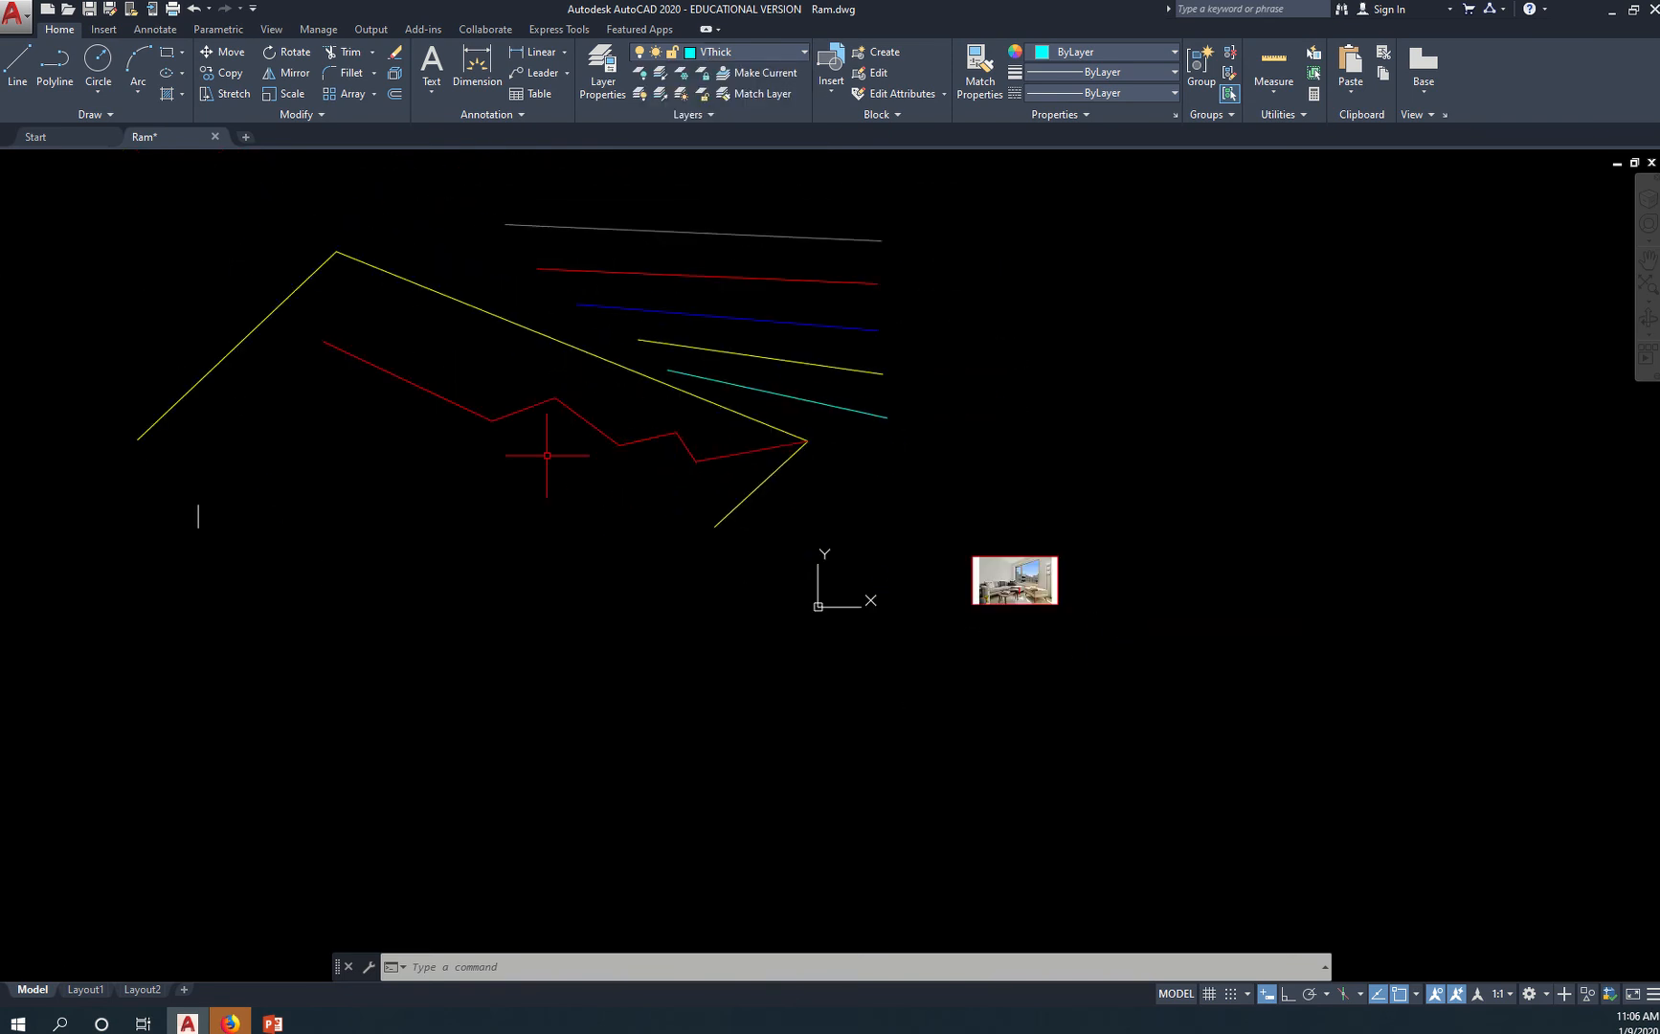
Turn the Image layer on, off and on again, leaving the building photo displayed with its traced lines
left_click(798, 56)
left_click(642, 95)
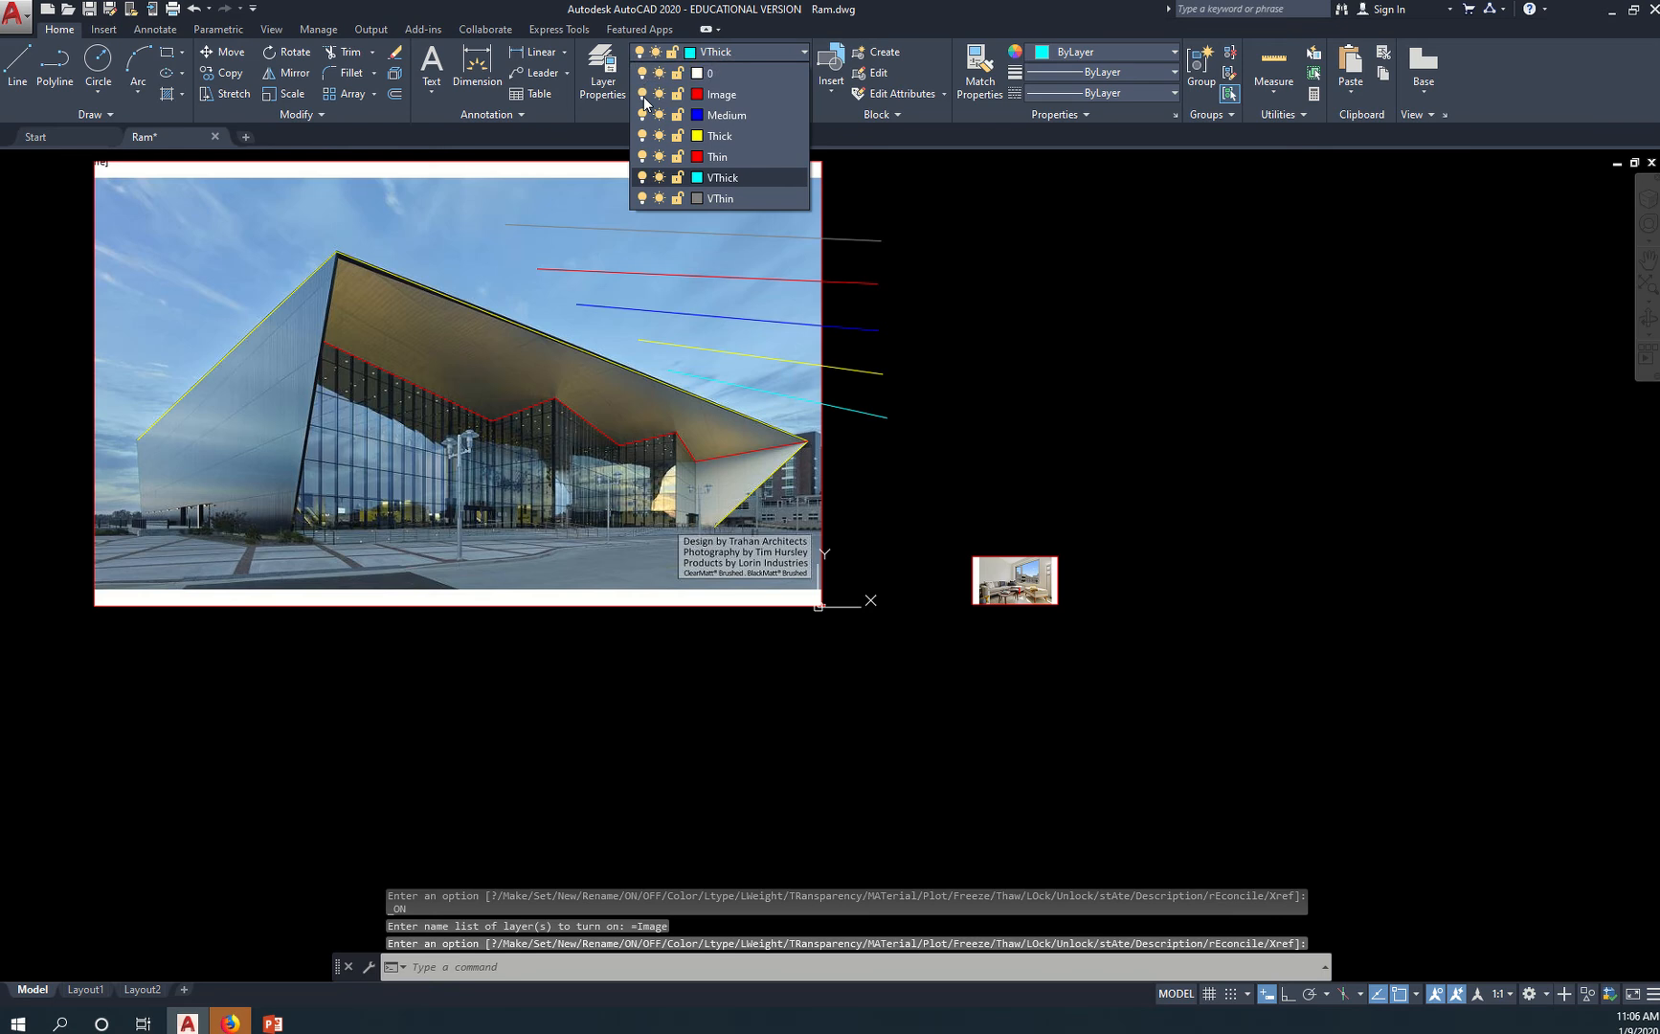
left_click(643, 96)
left_click(643, 96)
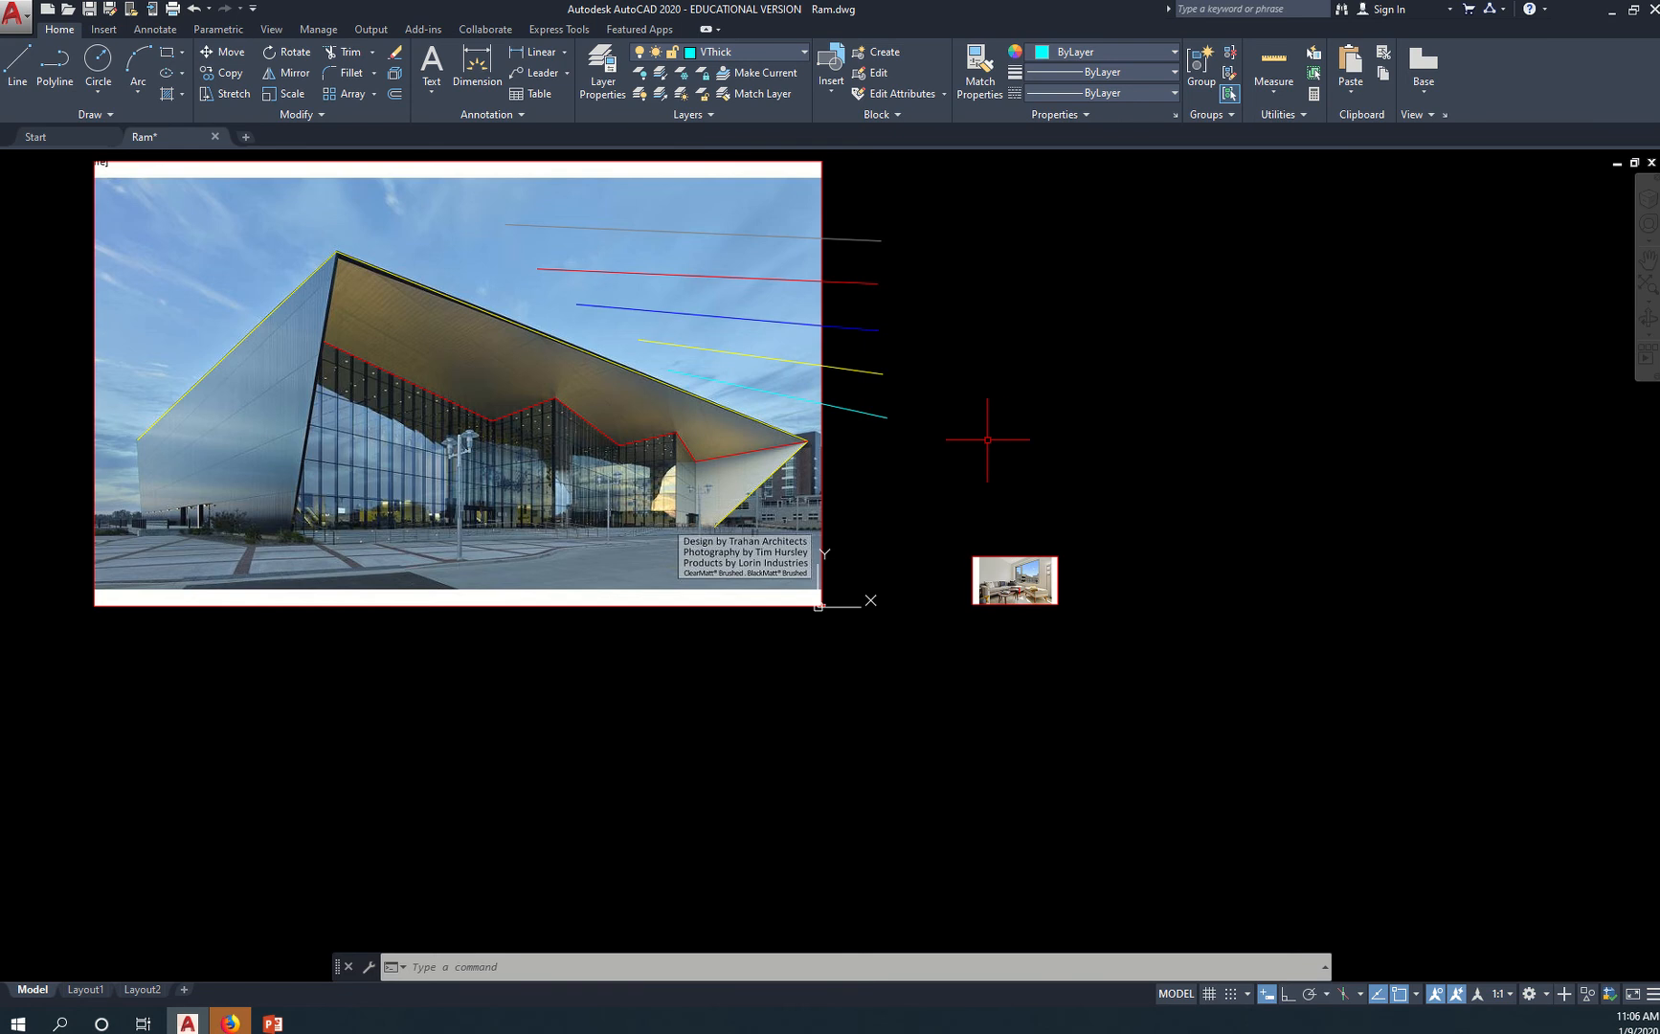
Move the living room picture onto the Image layer
left_click(1014, 556)
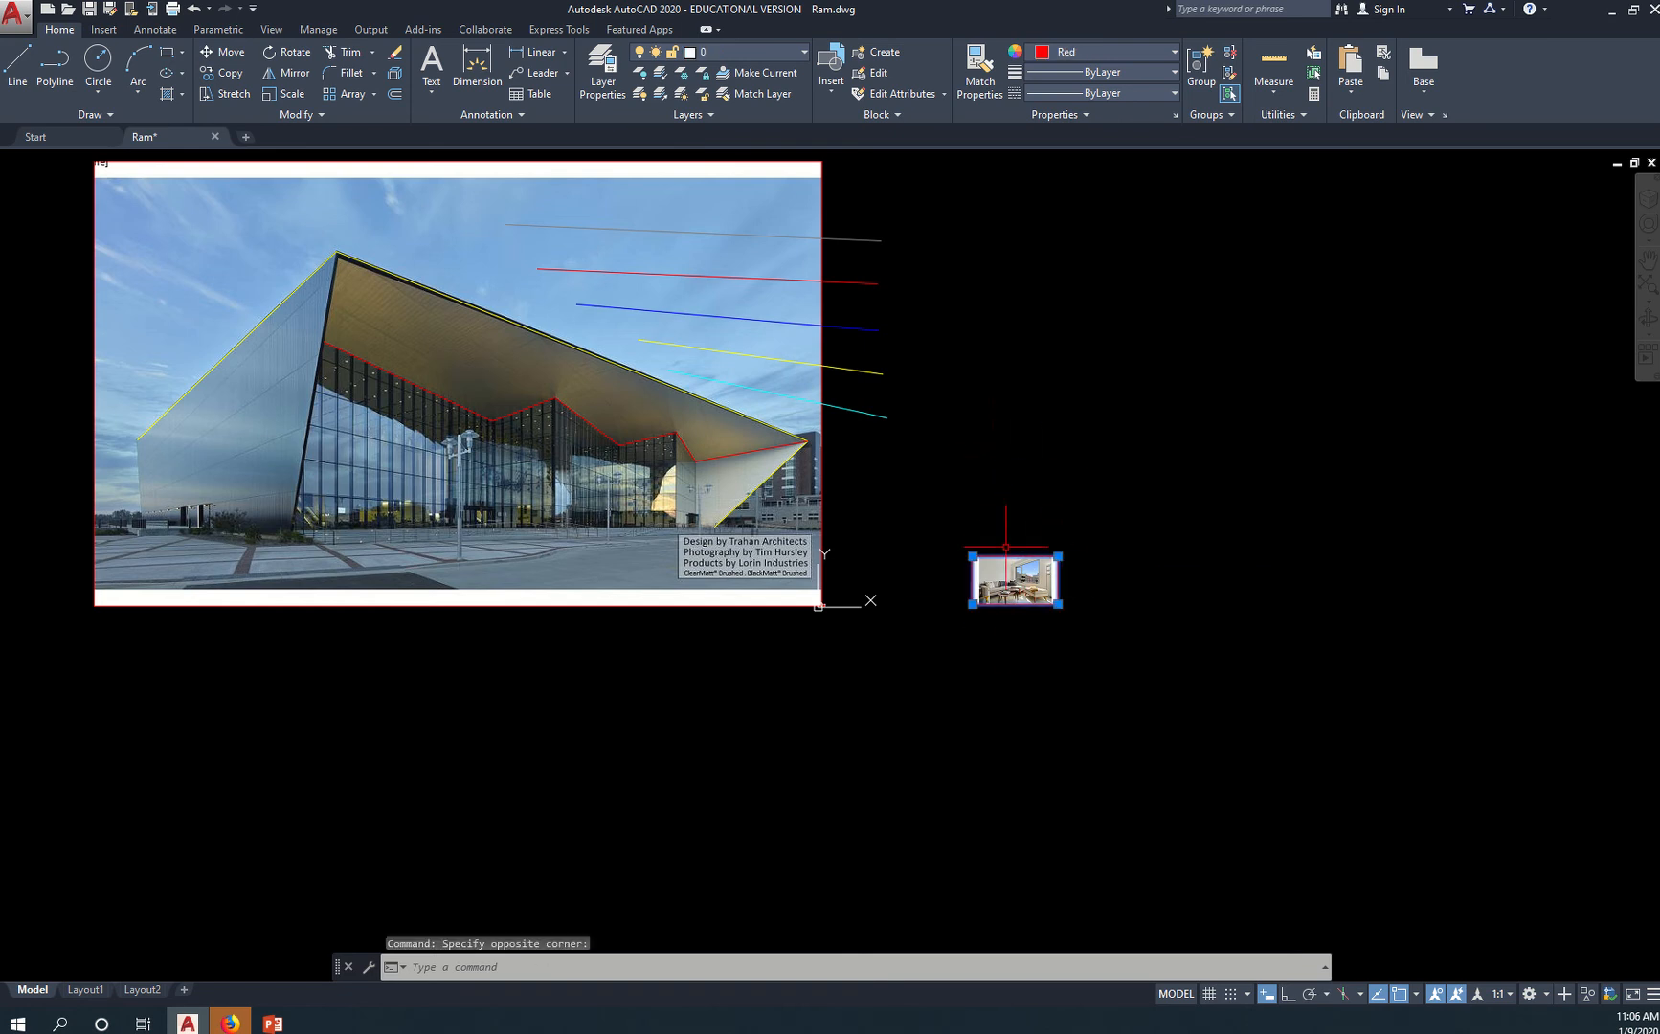
scroll(1007, 580, "up", 8)
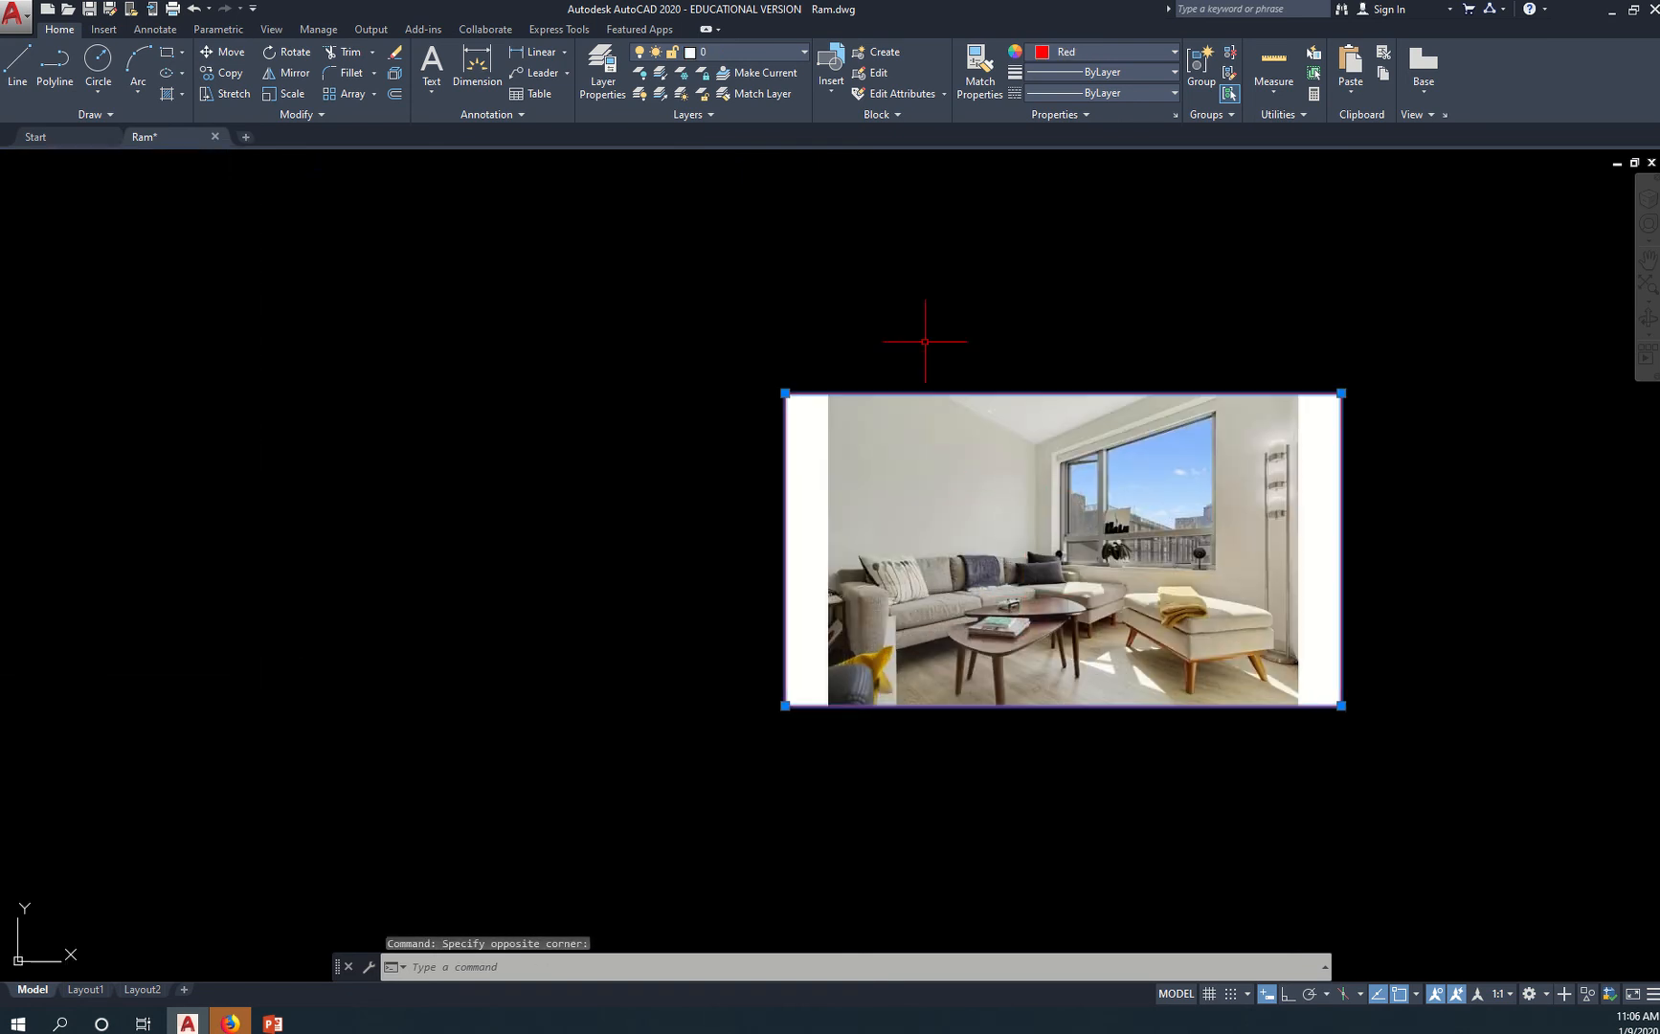
left_click(788, 55)
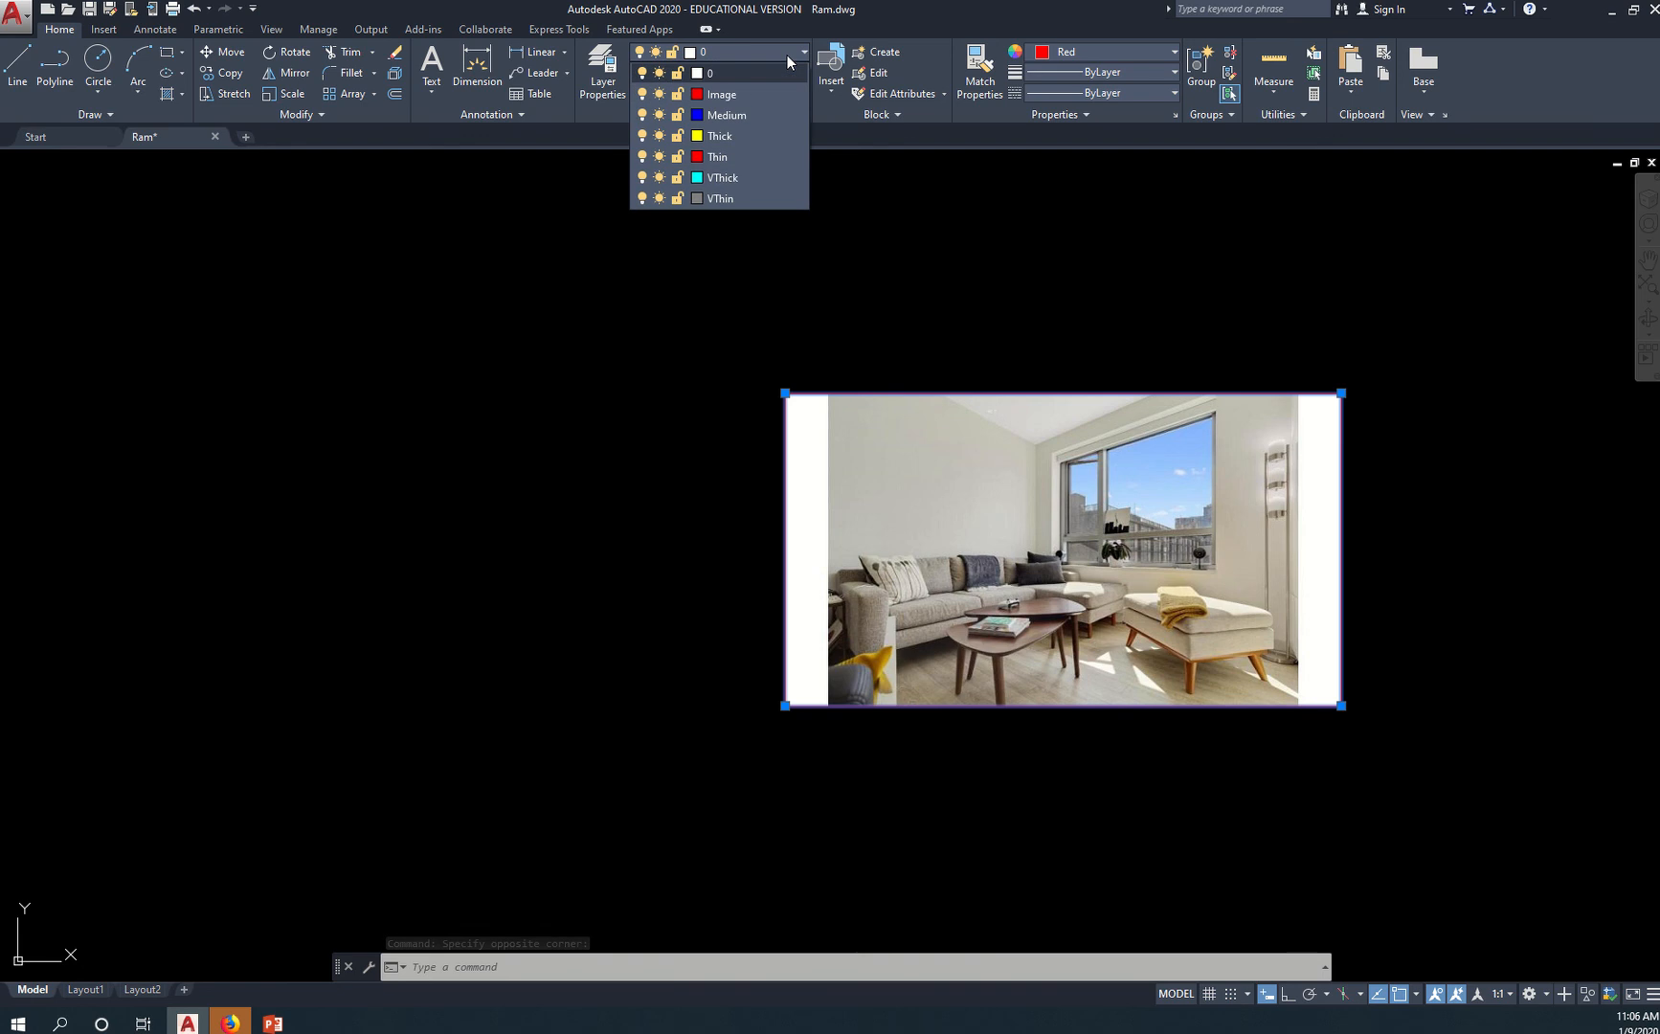
left_click(774, 99)
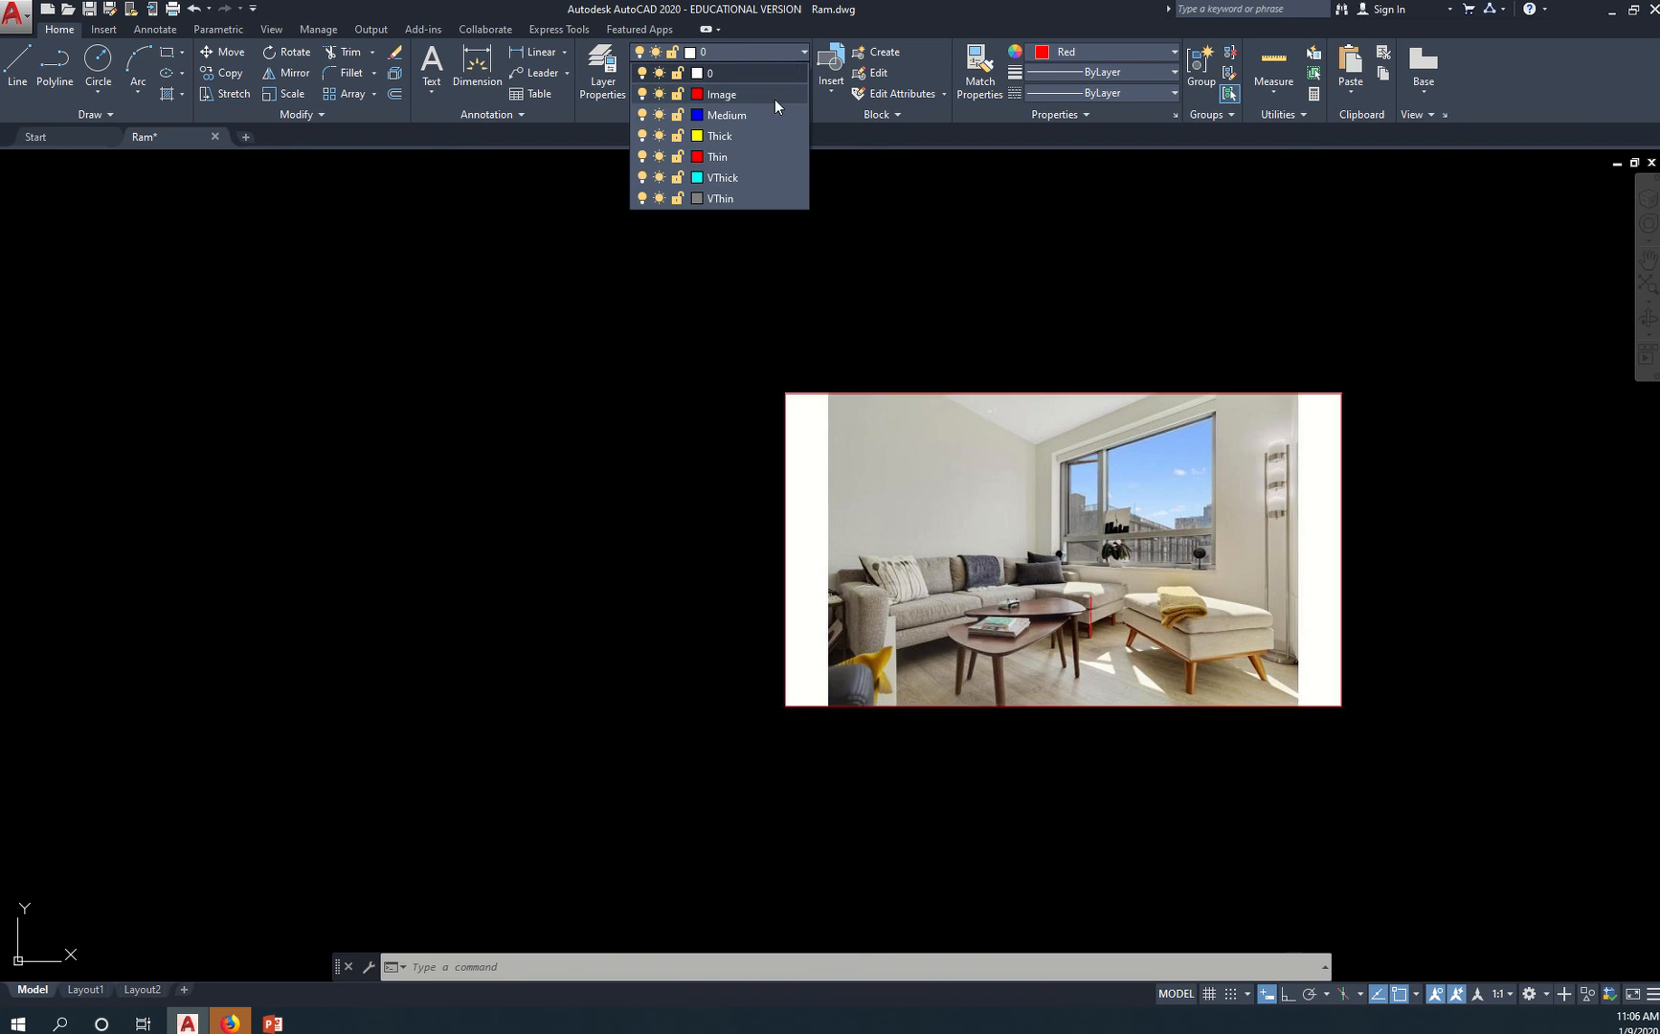
left_click(1009, 430)
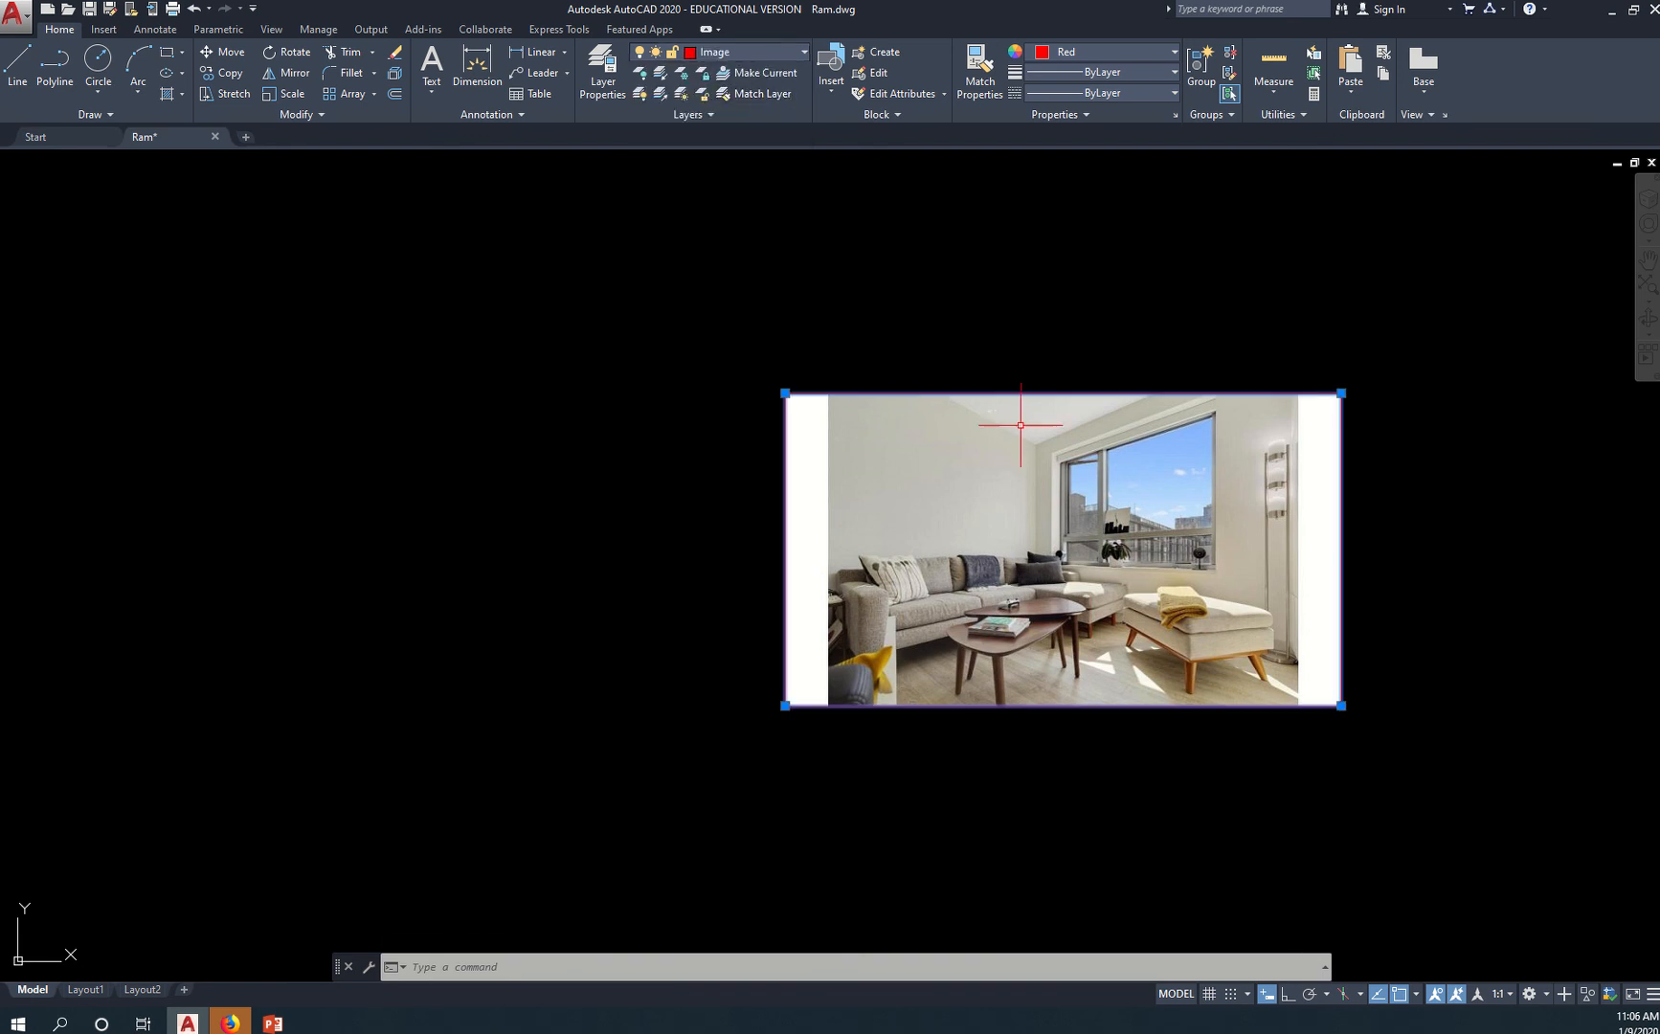
Return the living room picture to layer 0
scroll(995, 431, "down", 5)
middle_click_drag(908, 267, 887, 415)
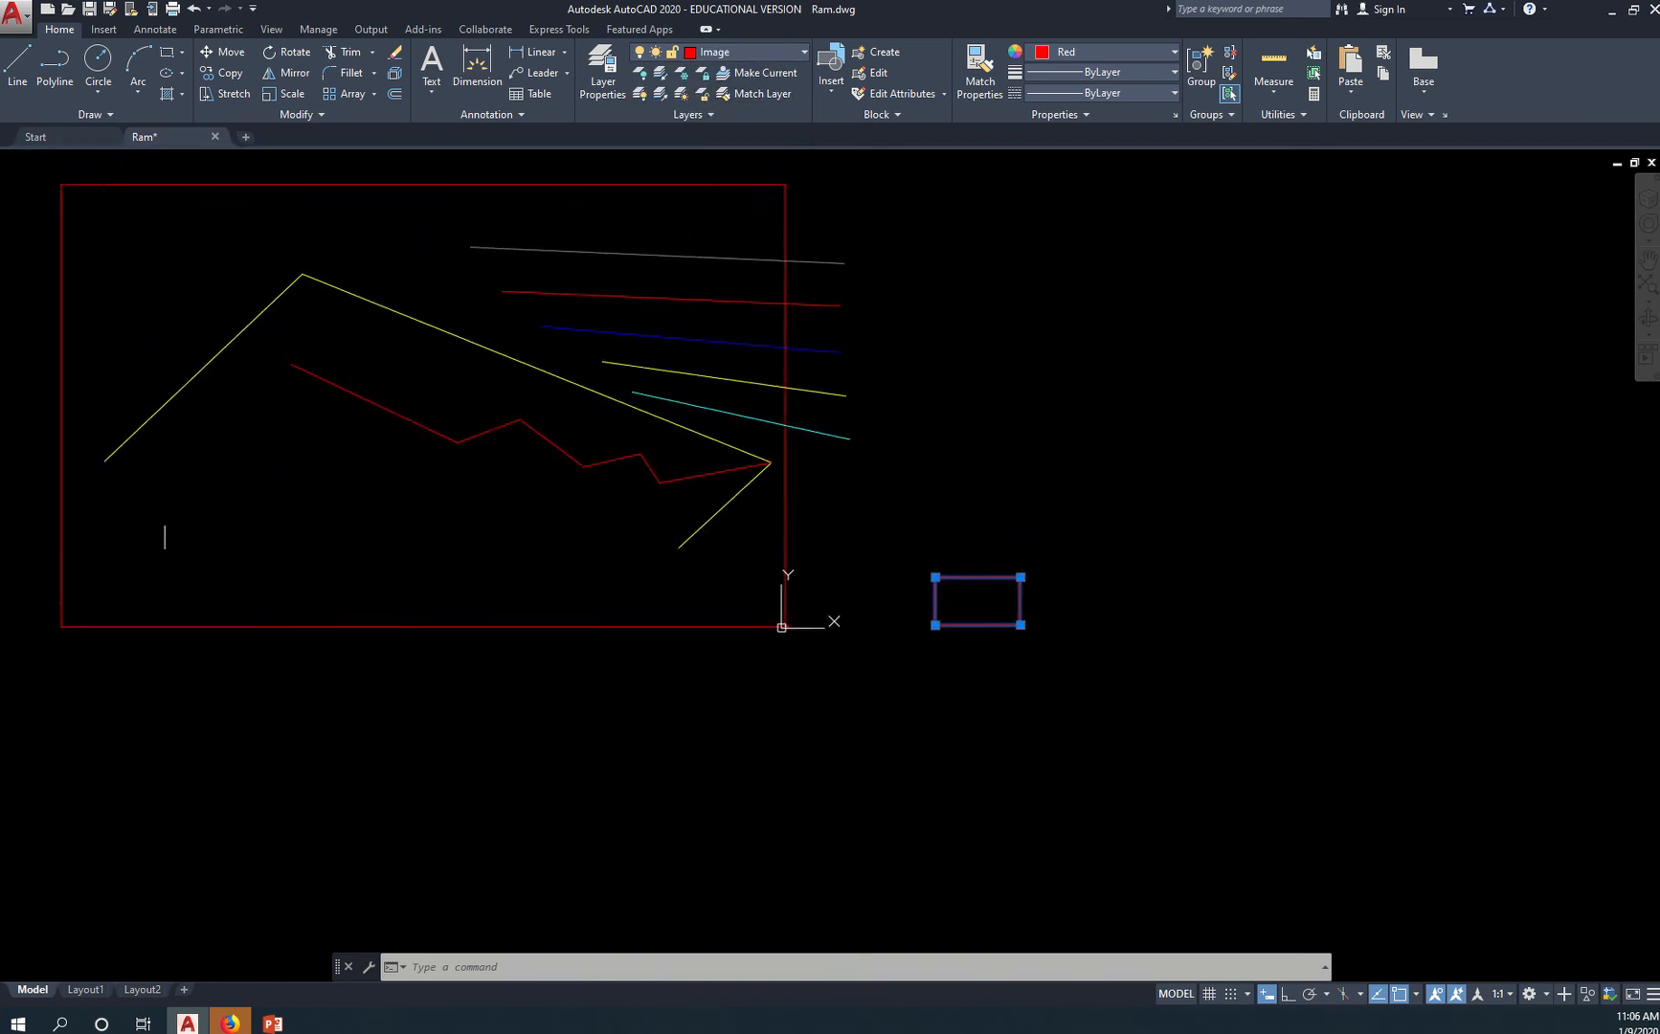
left_click(798, 55)
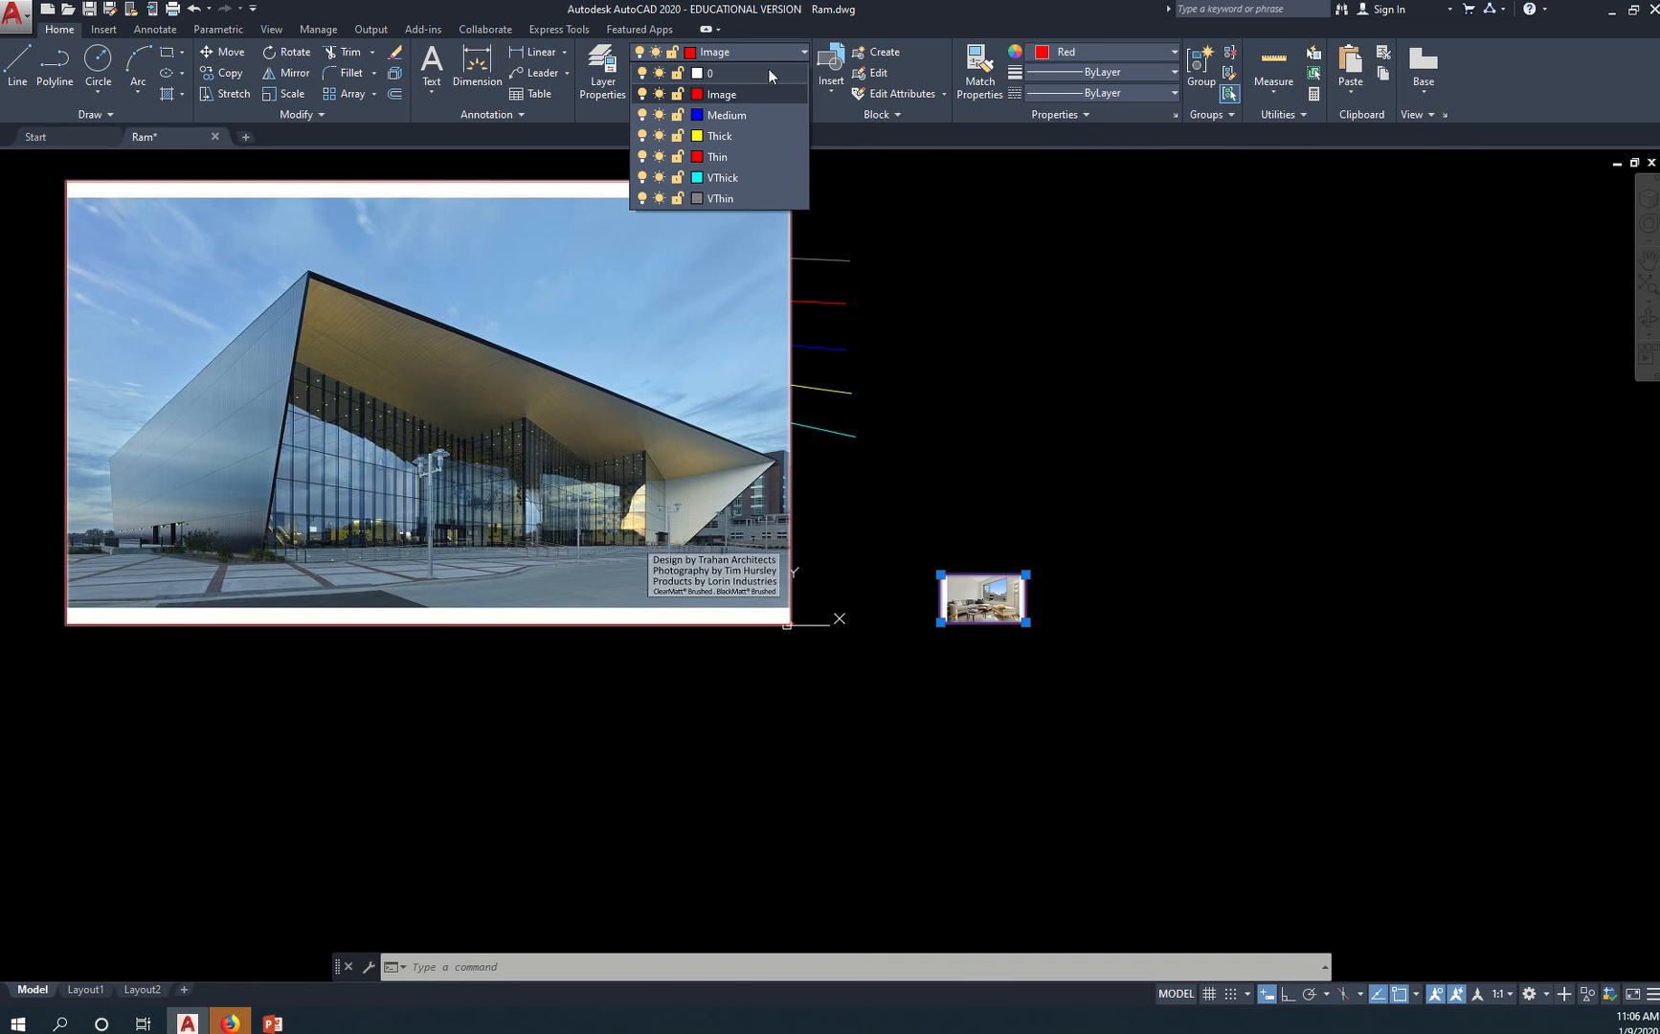
left_click(760, 74)
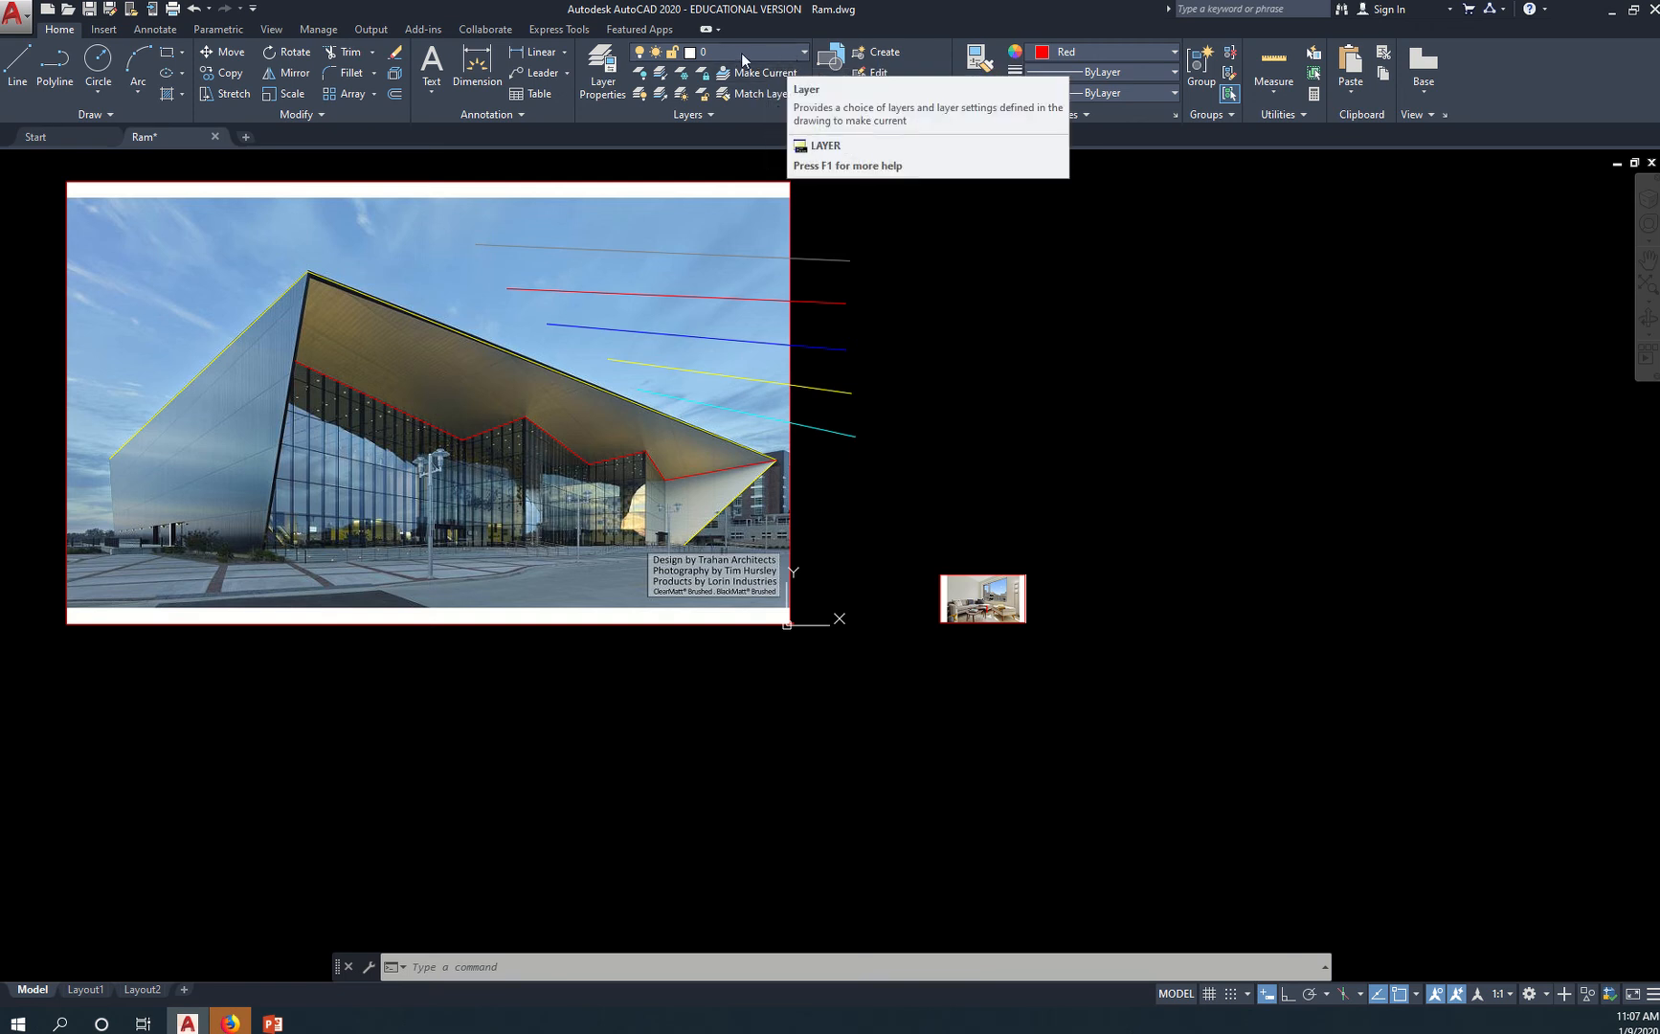
Turn off the Image layer while the living room picture is on layer 0
left_click(761, 57)
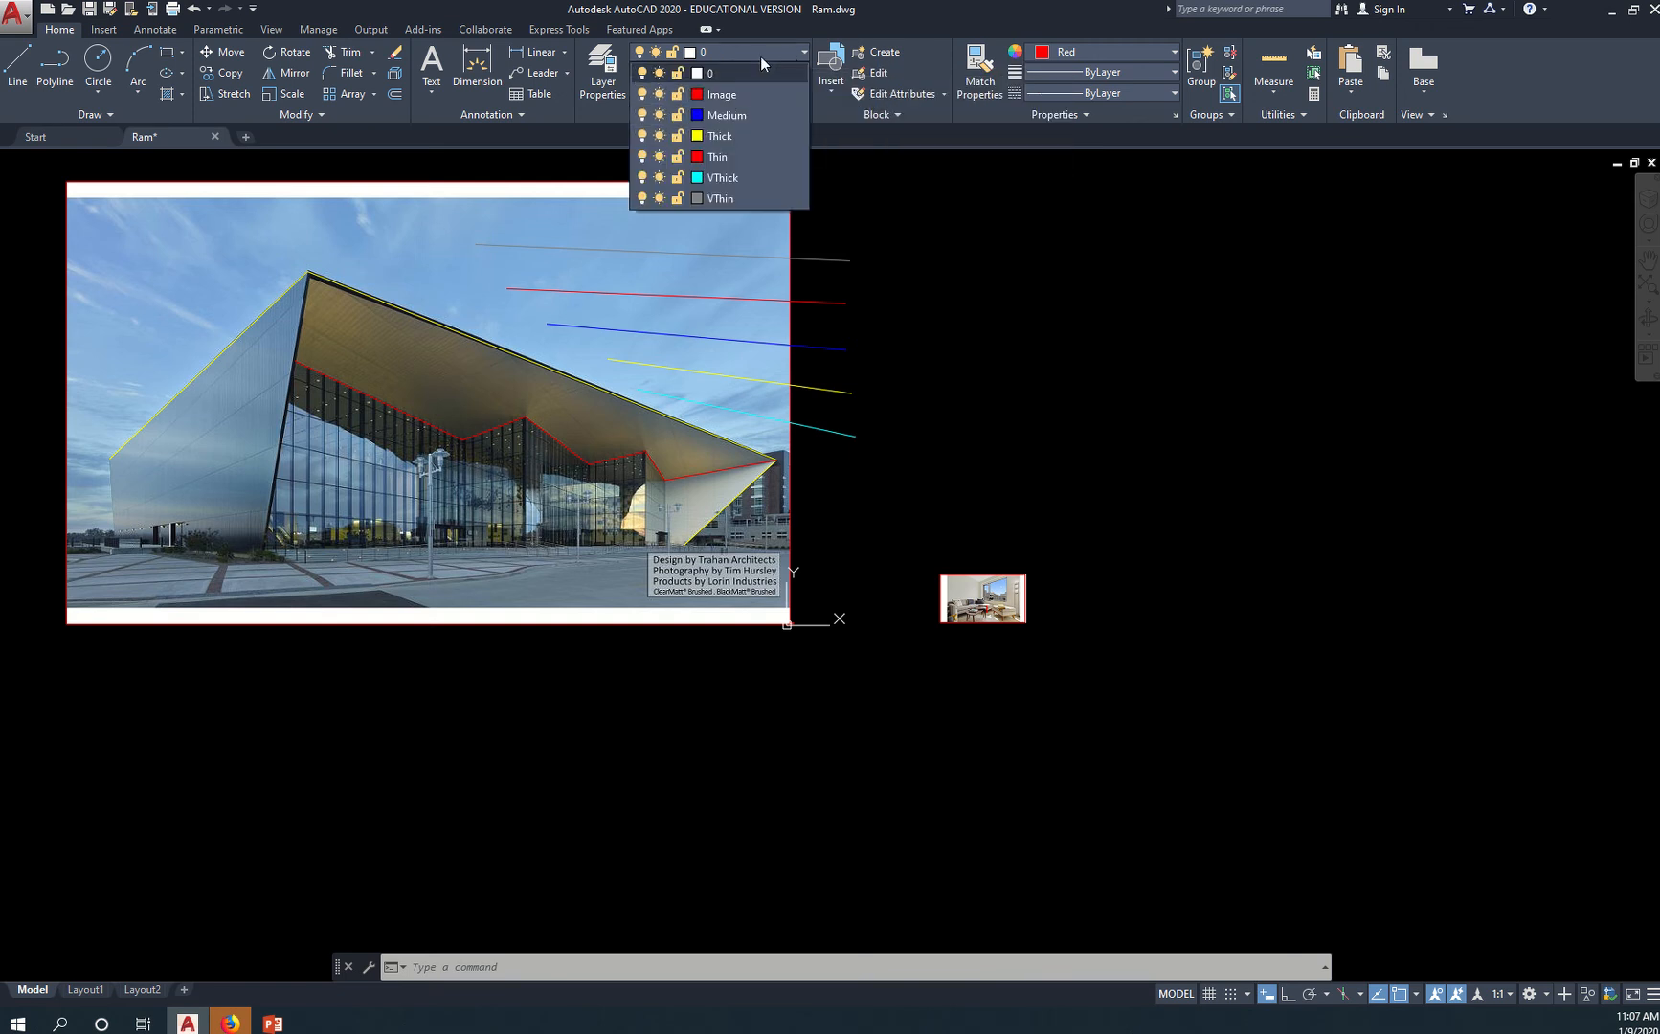
left_click(643, 95)
left_click(983, 434)
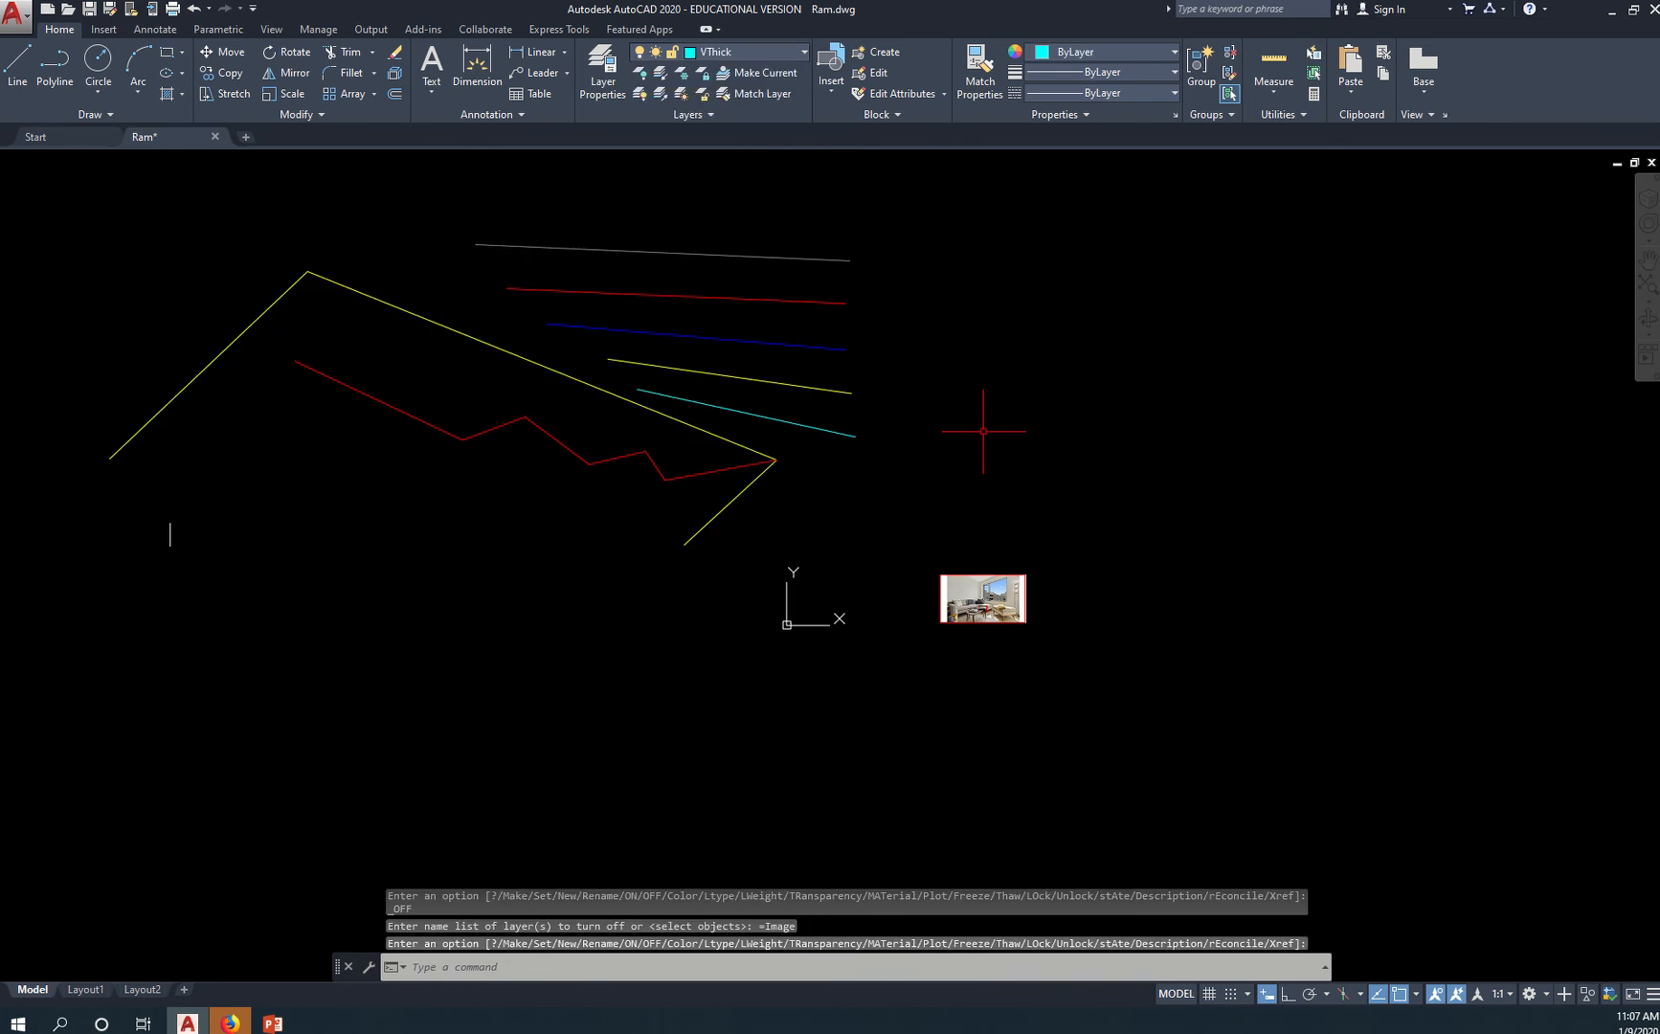
Reassign the living room picture from layer 0 to the turned-off Image layer and dismiss the notice
left_click(970, 576)
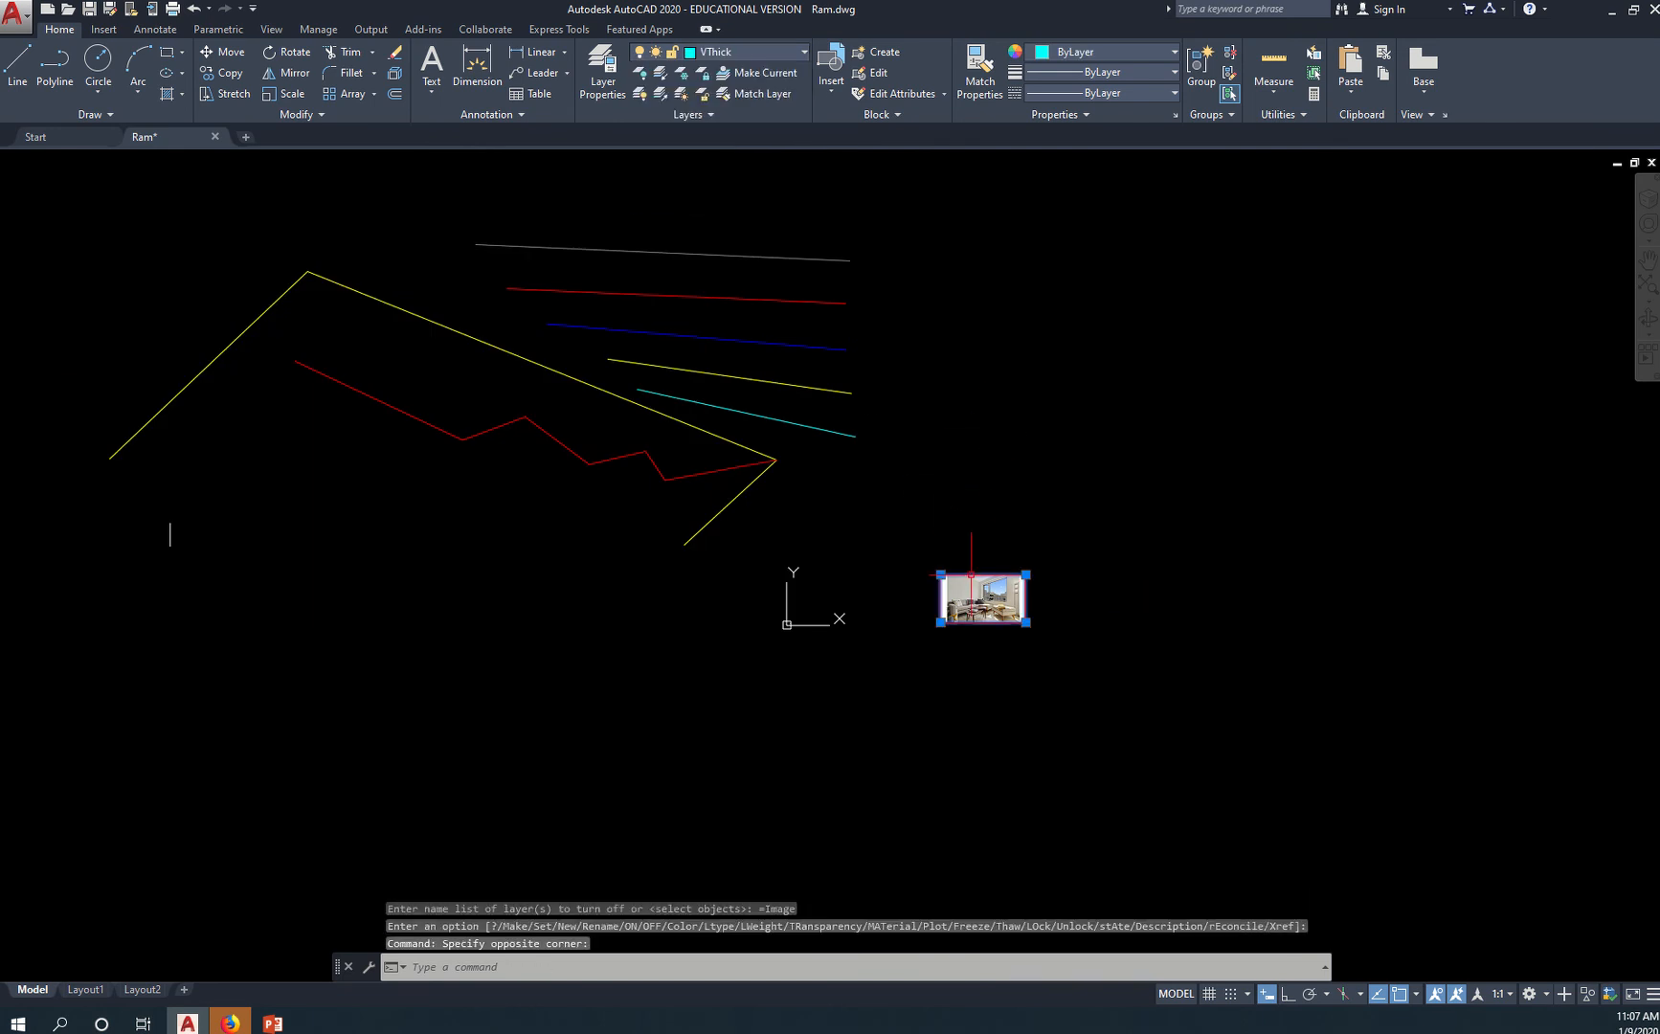
left_click(755, 51)
left_click(745, 94)
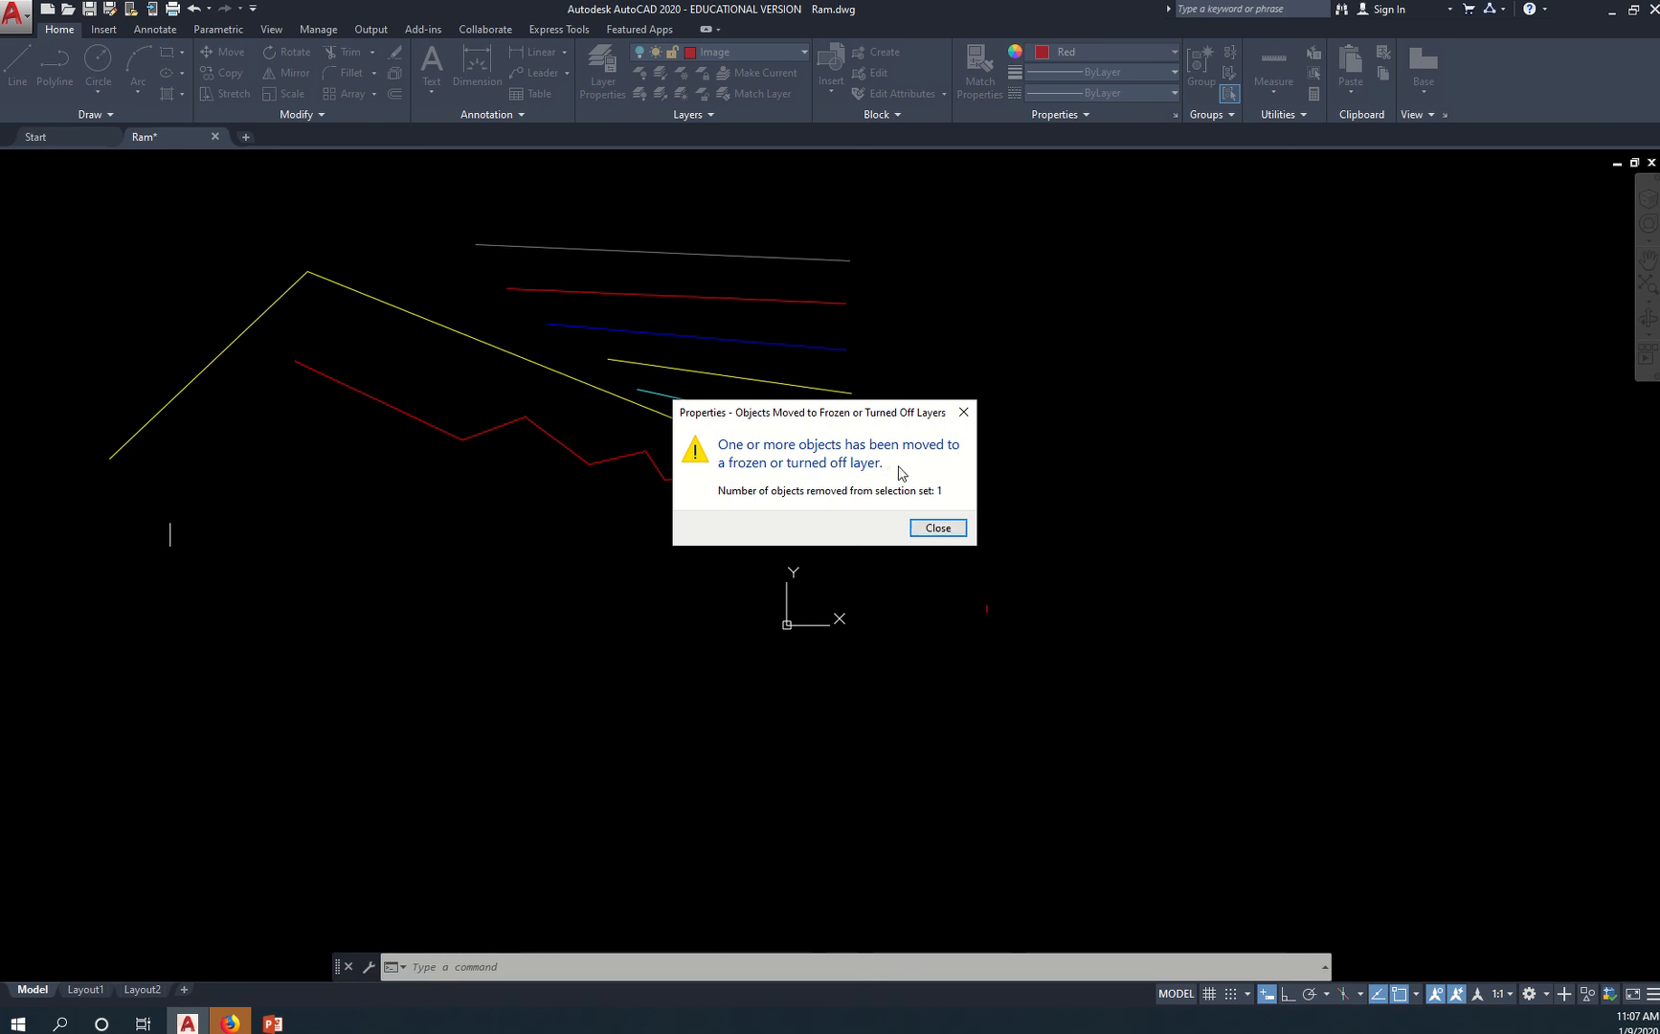
left_click(938, 528)
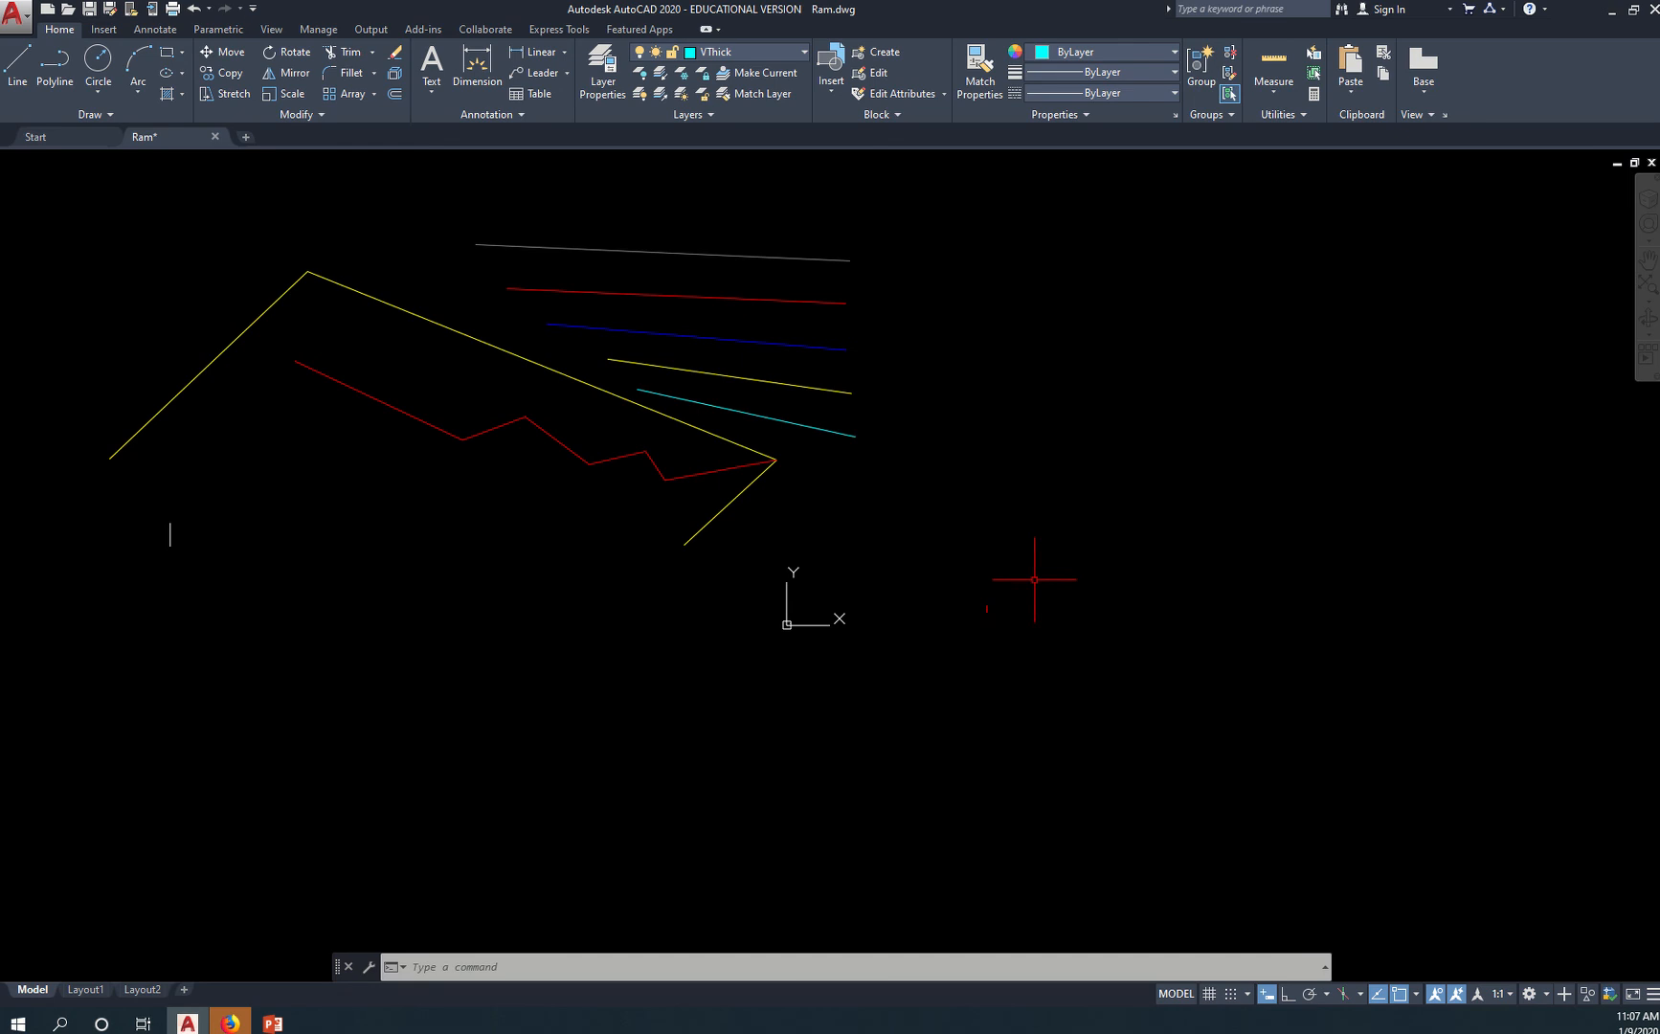
Toggle the Image layer's visibility and leave it on so both pictures are displayed
left_click(799, 55)
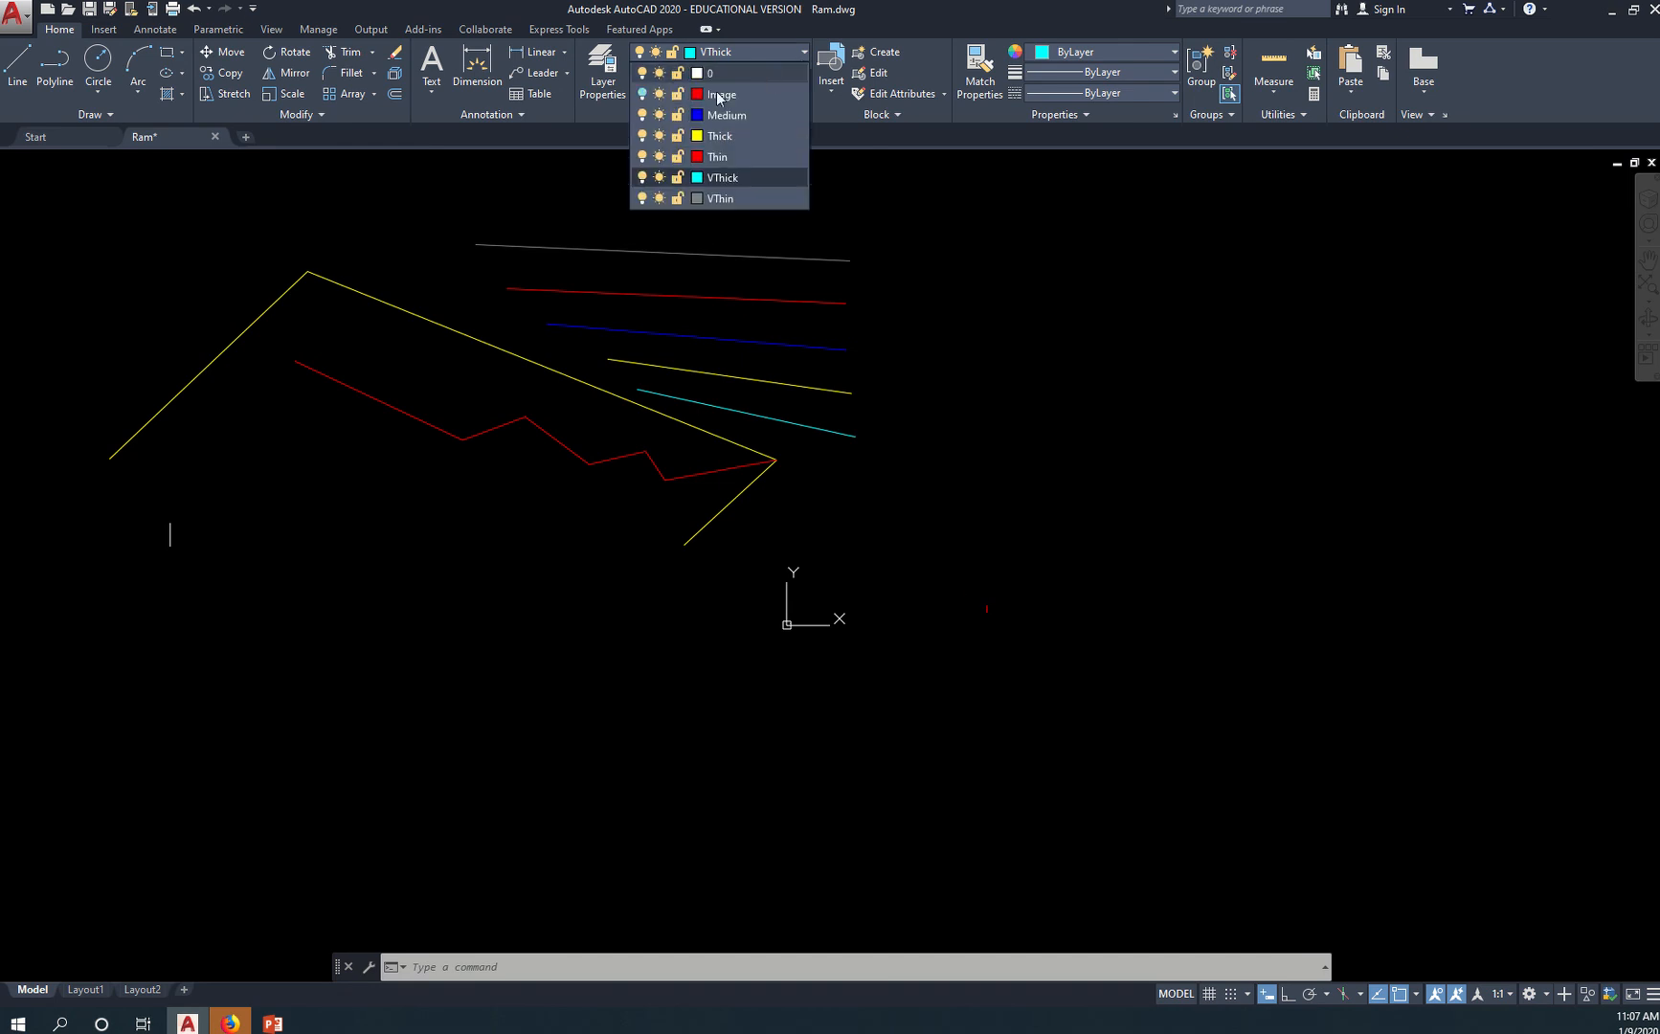
left_click(643, 94)
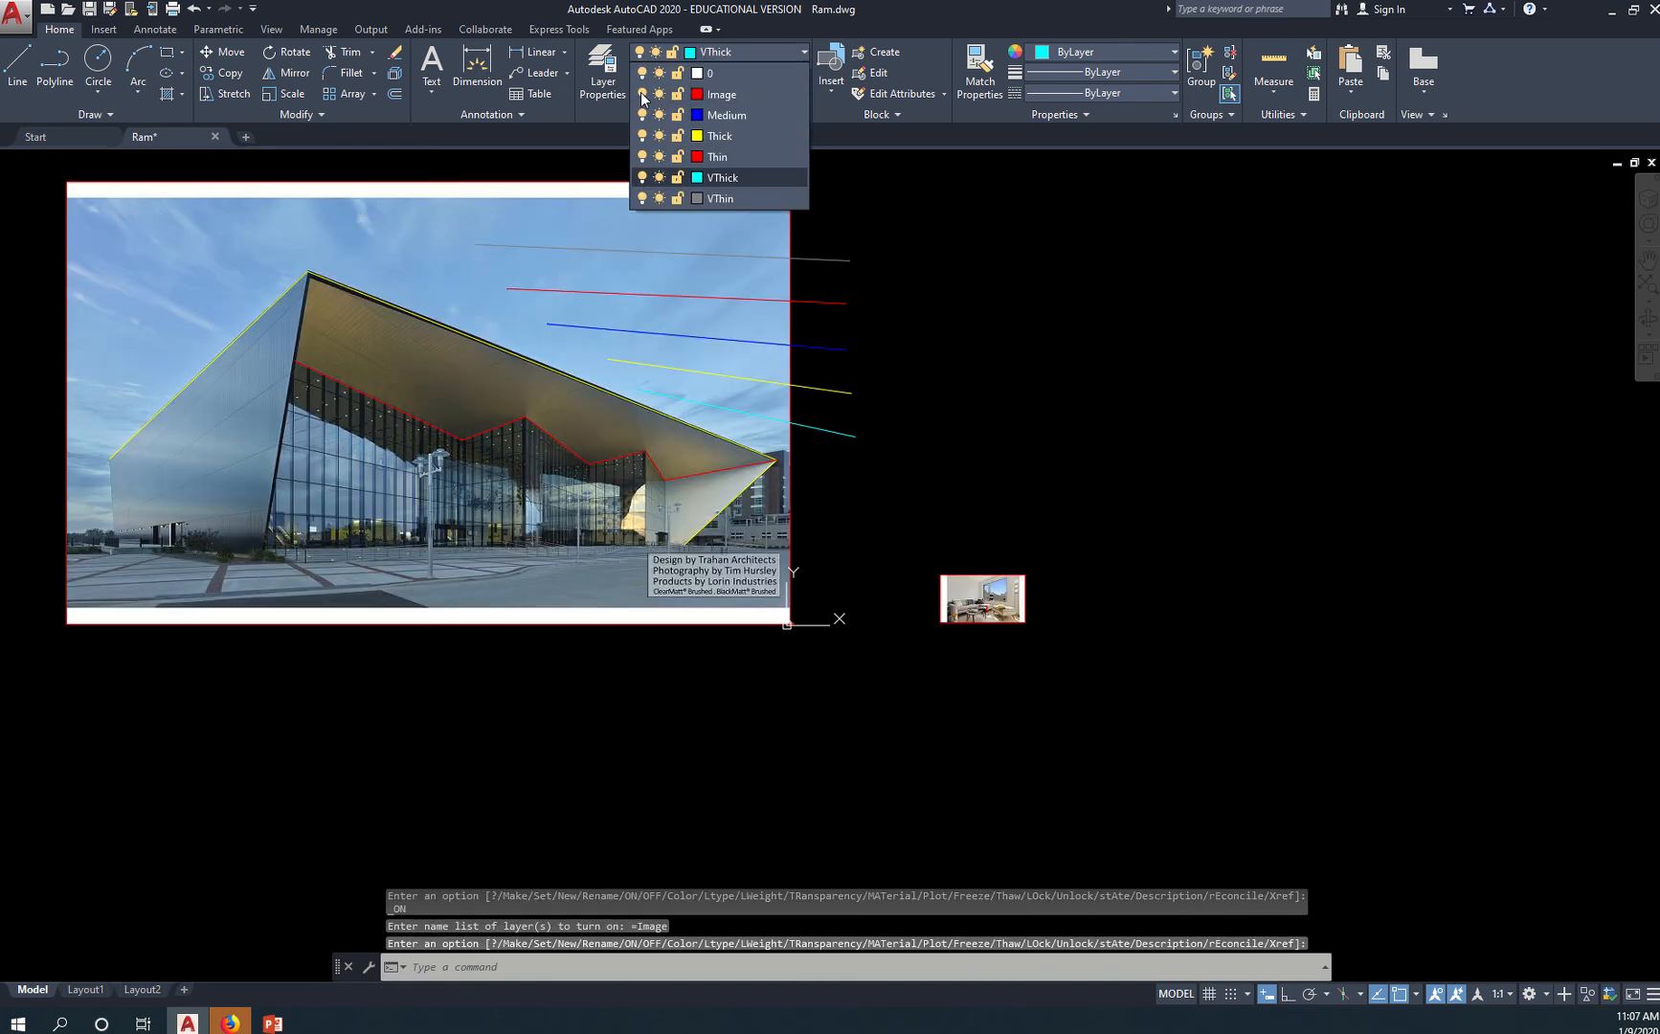
left_click(642, 94)
left_click(642, 94)
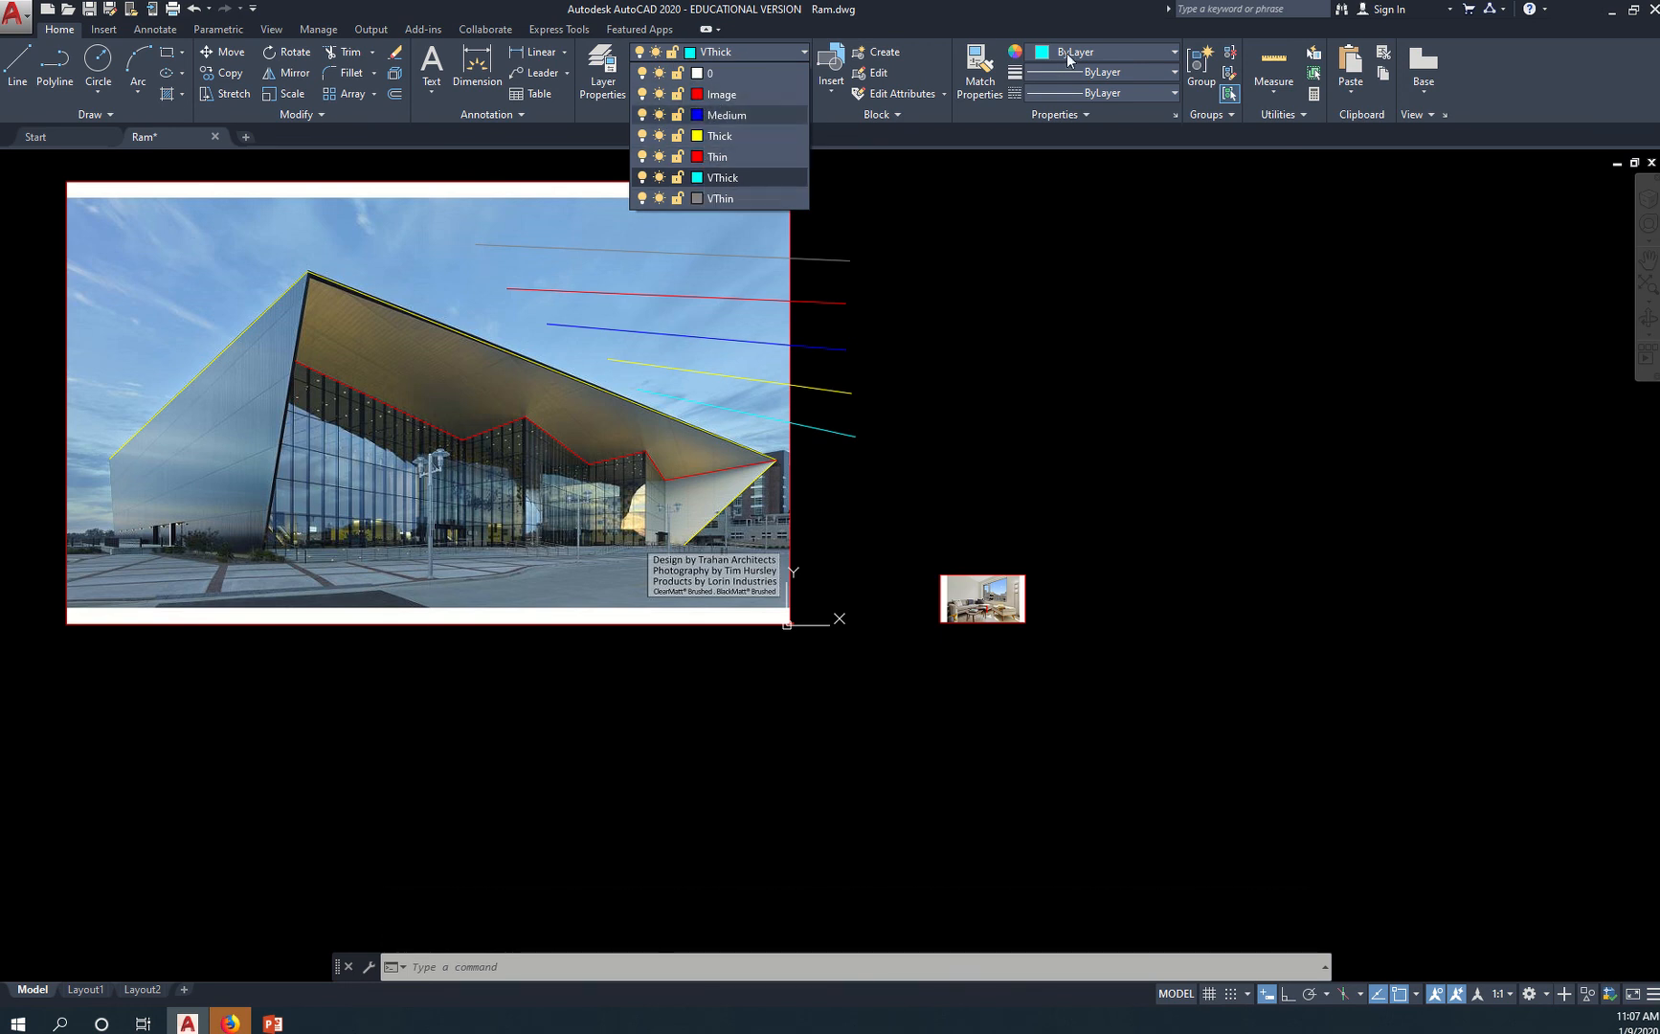
Close the layer list and set the current object color to ByLayer
left_click(1079, 17)
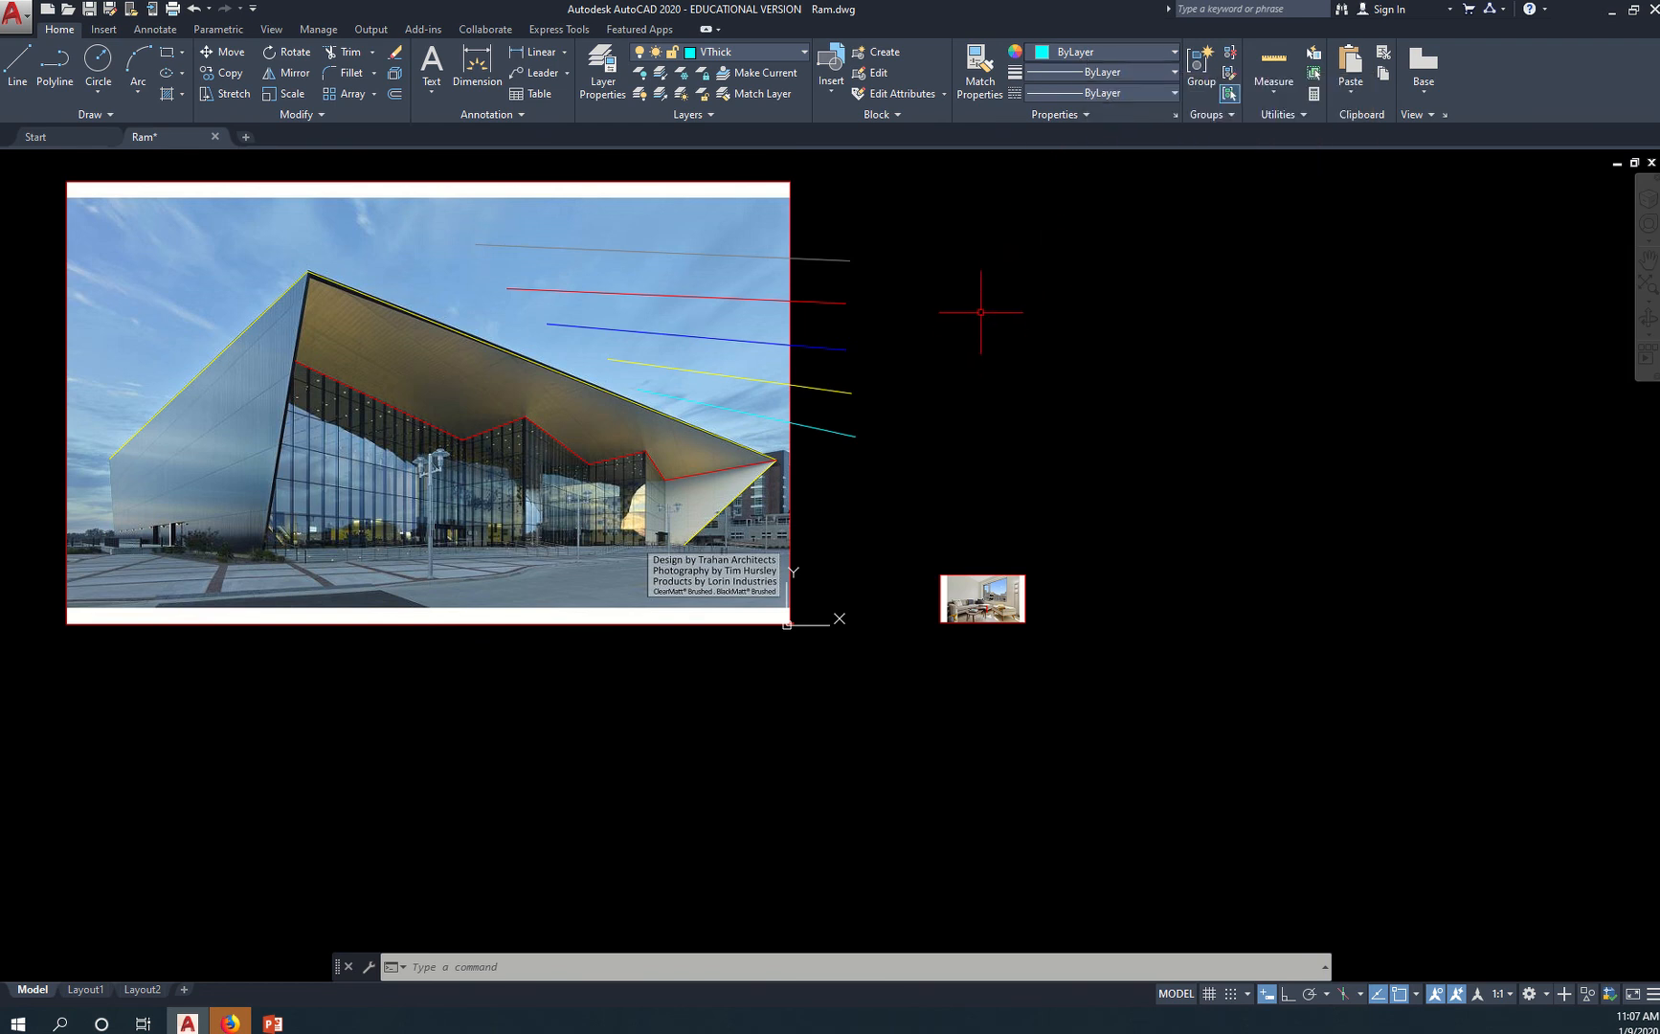
left_click(1092, 54)
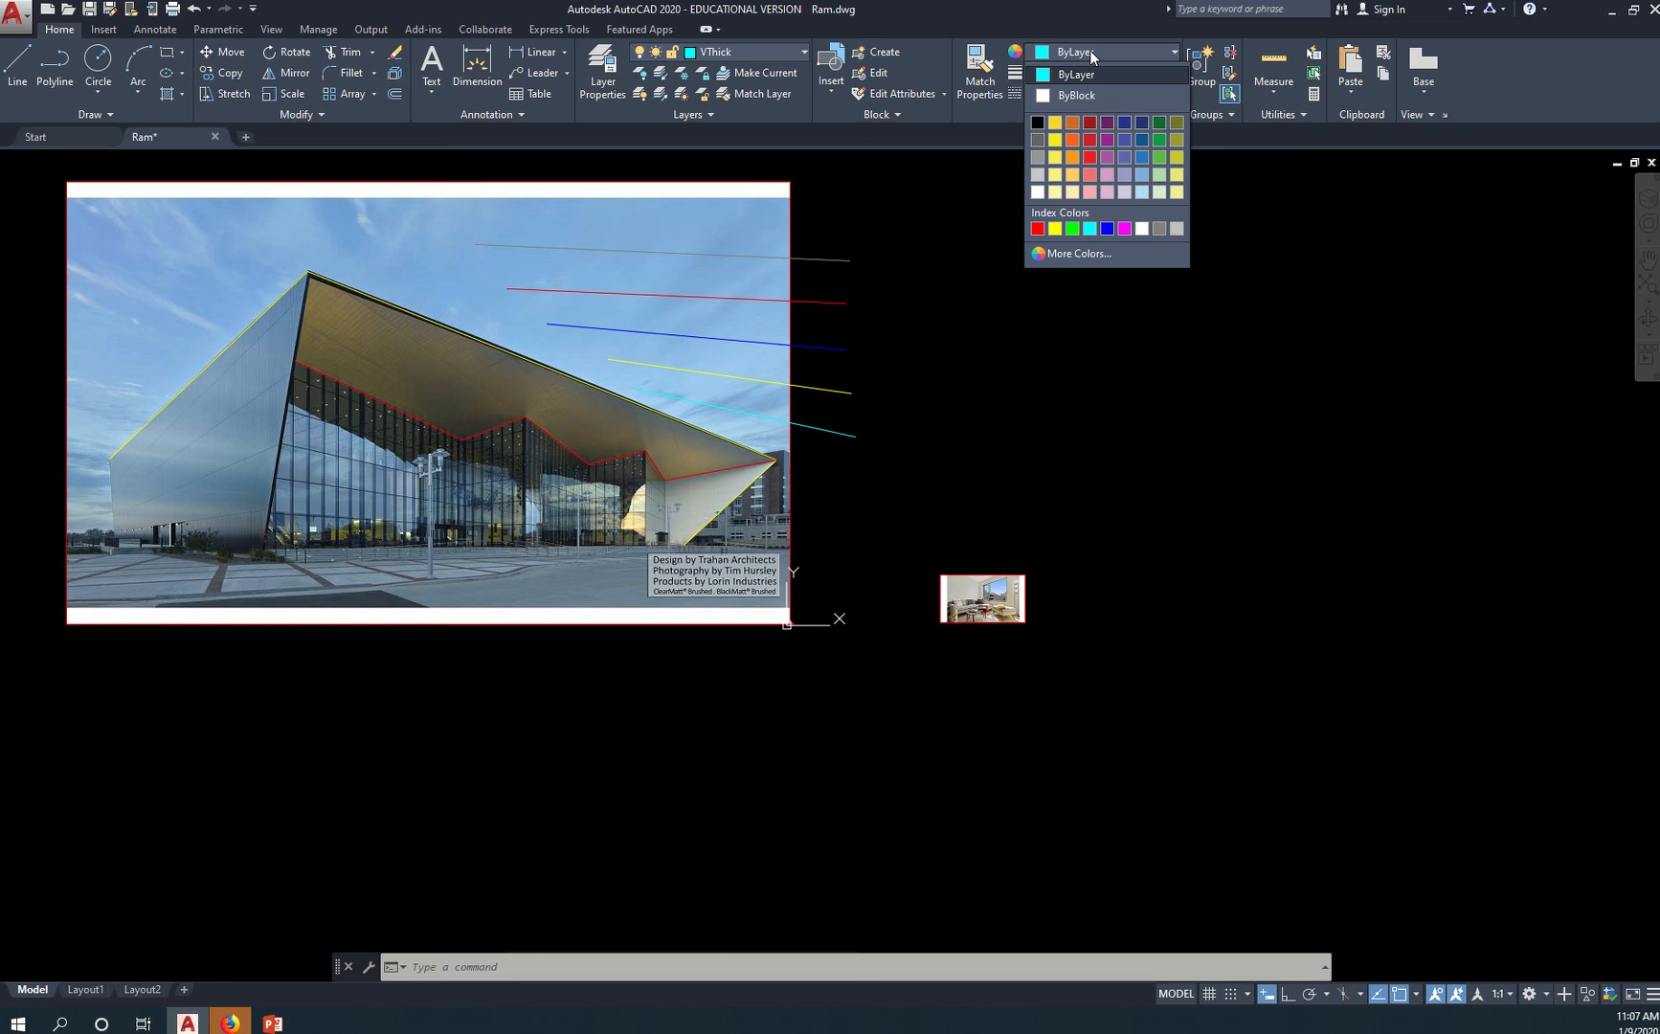
left_click(1087, 75)
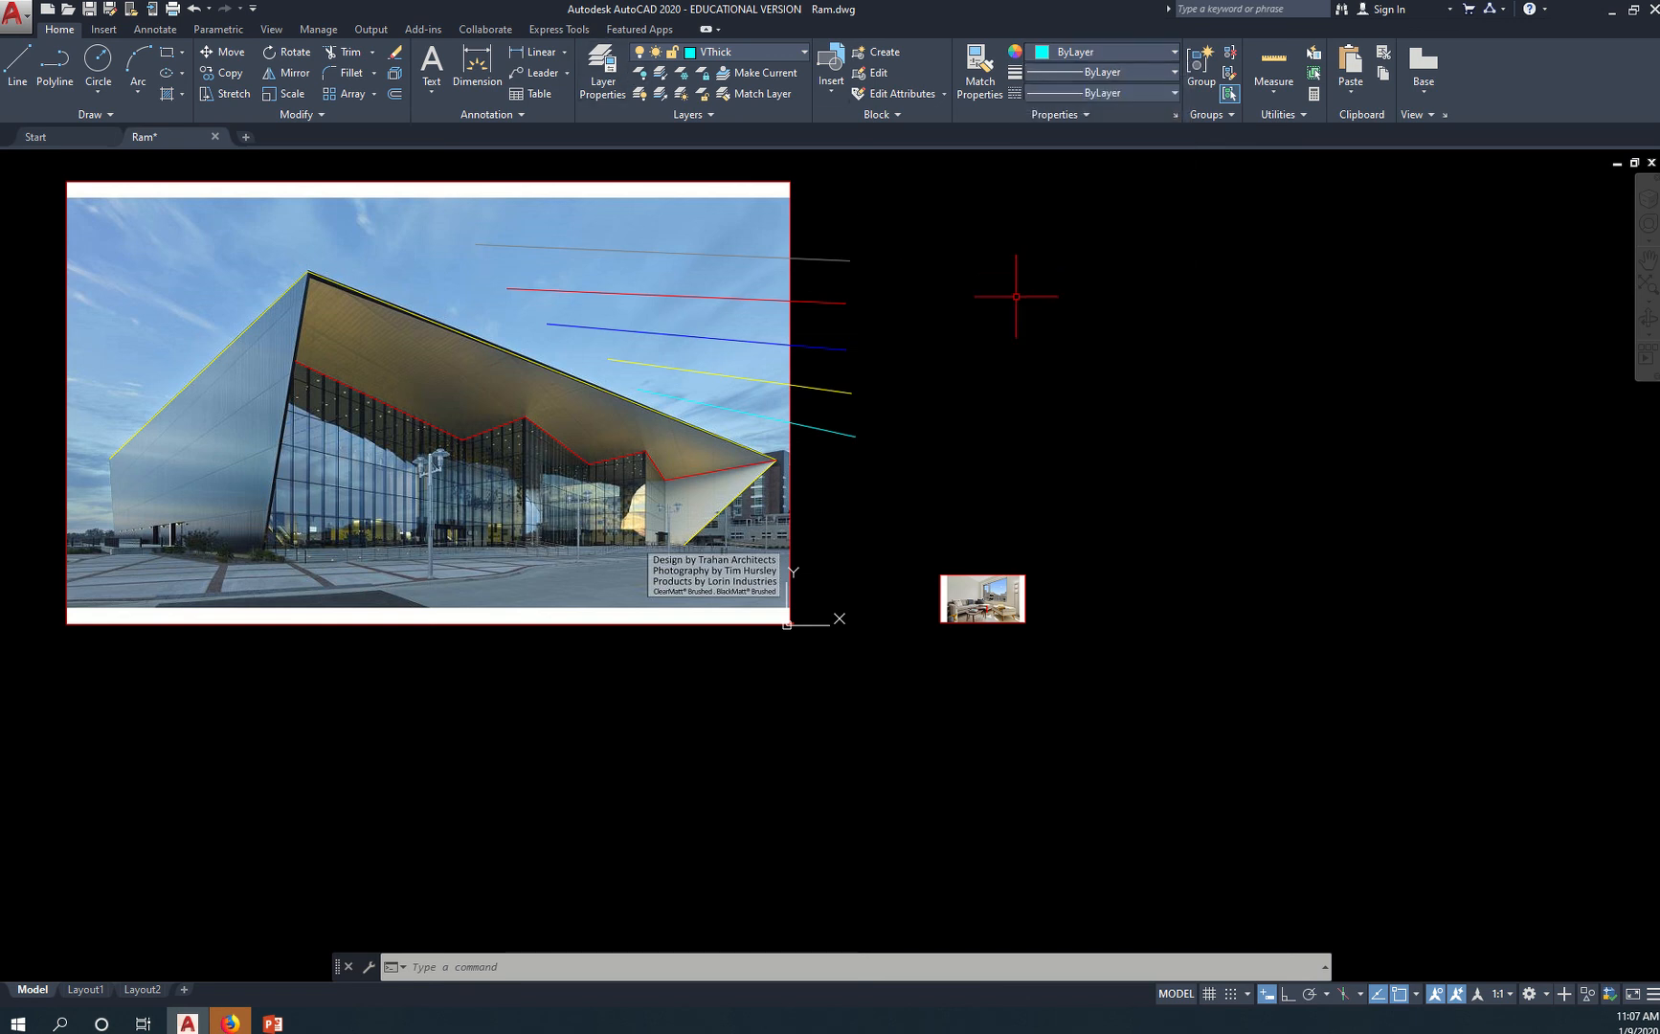
Open the Layer Properties Manager and go through the Image, Medium, Thick, Thin, VThick and VThin layers
type("LA")
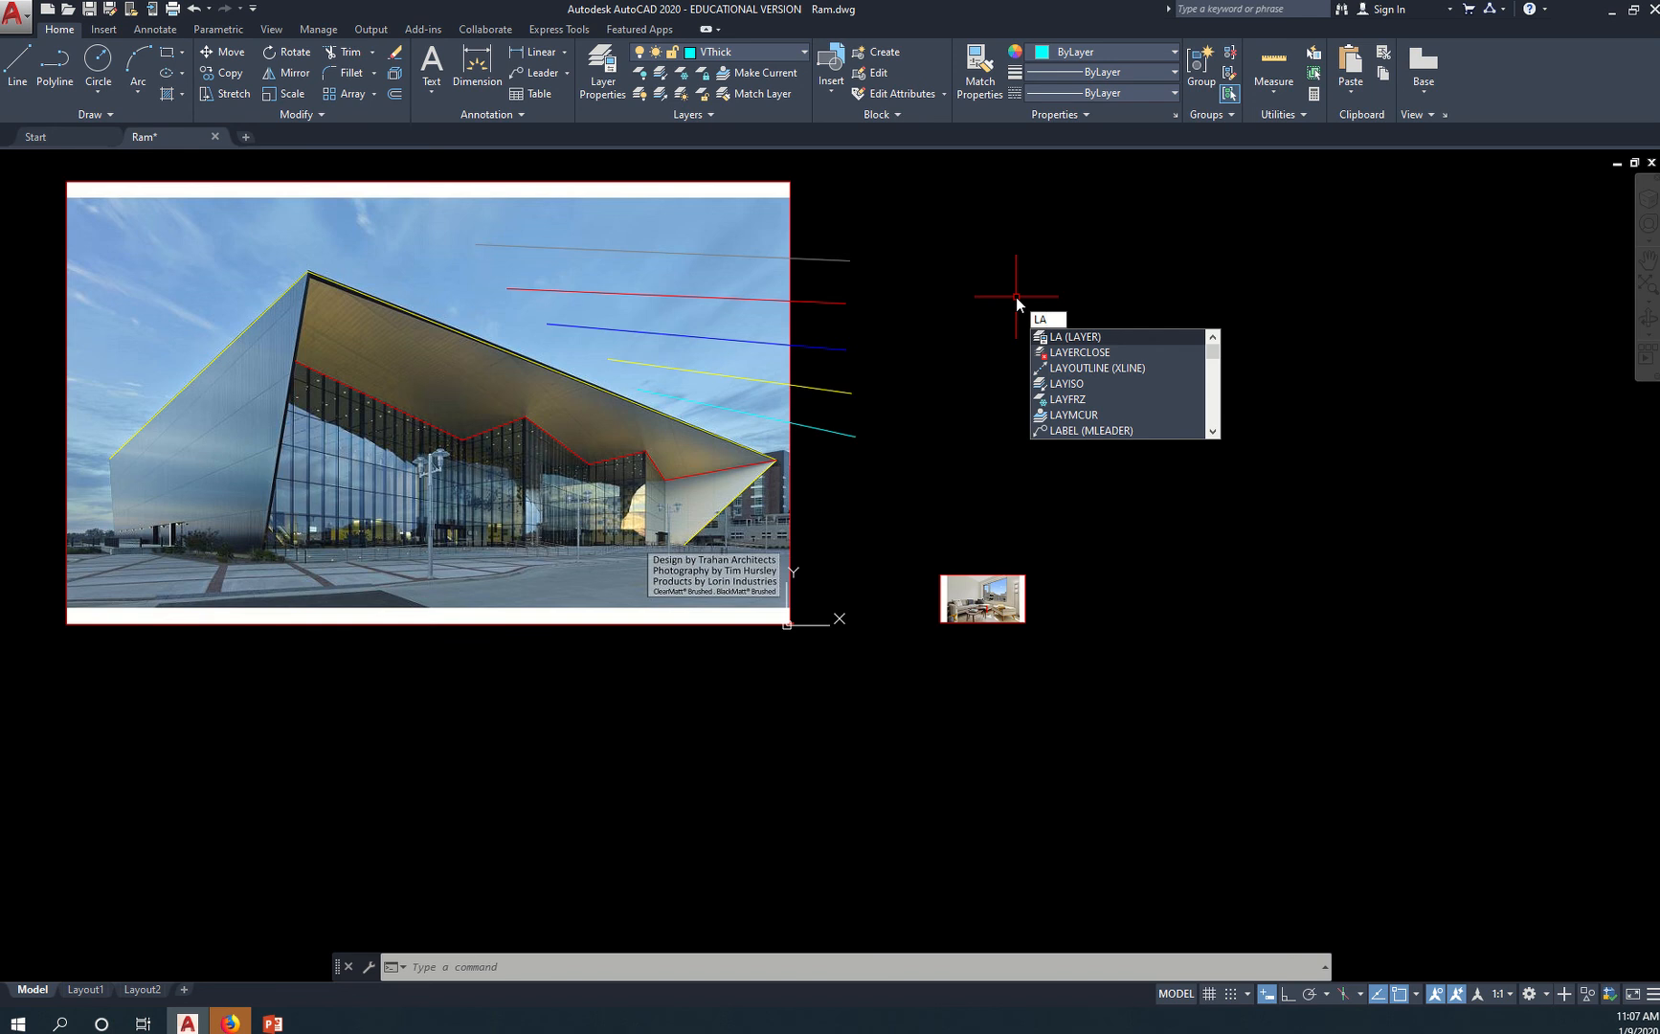
key("Return")
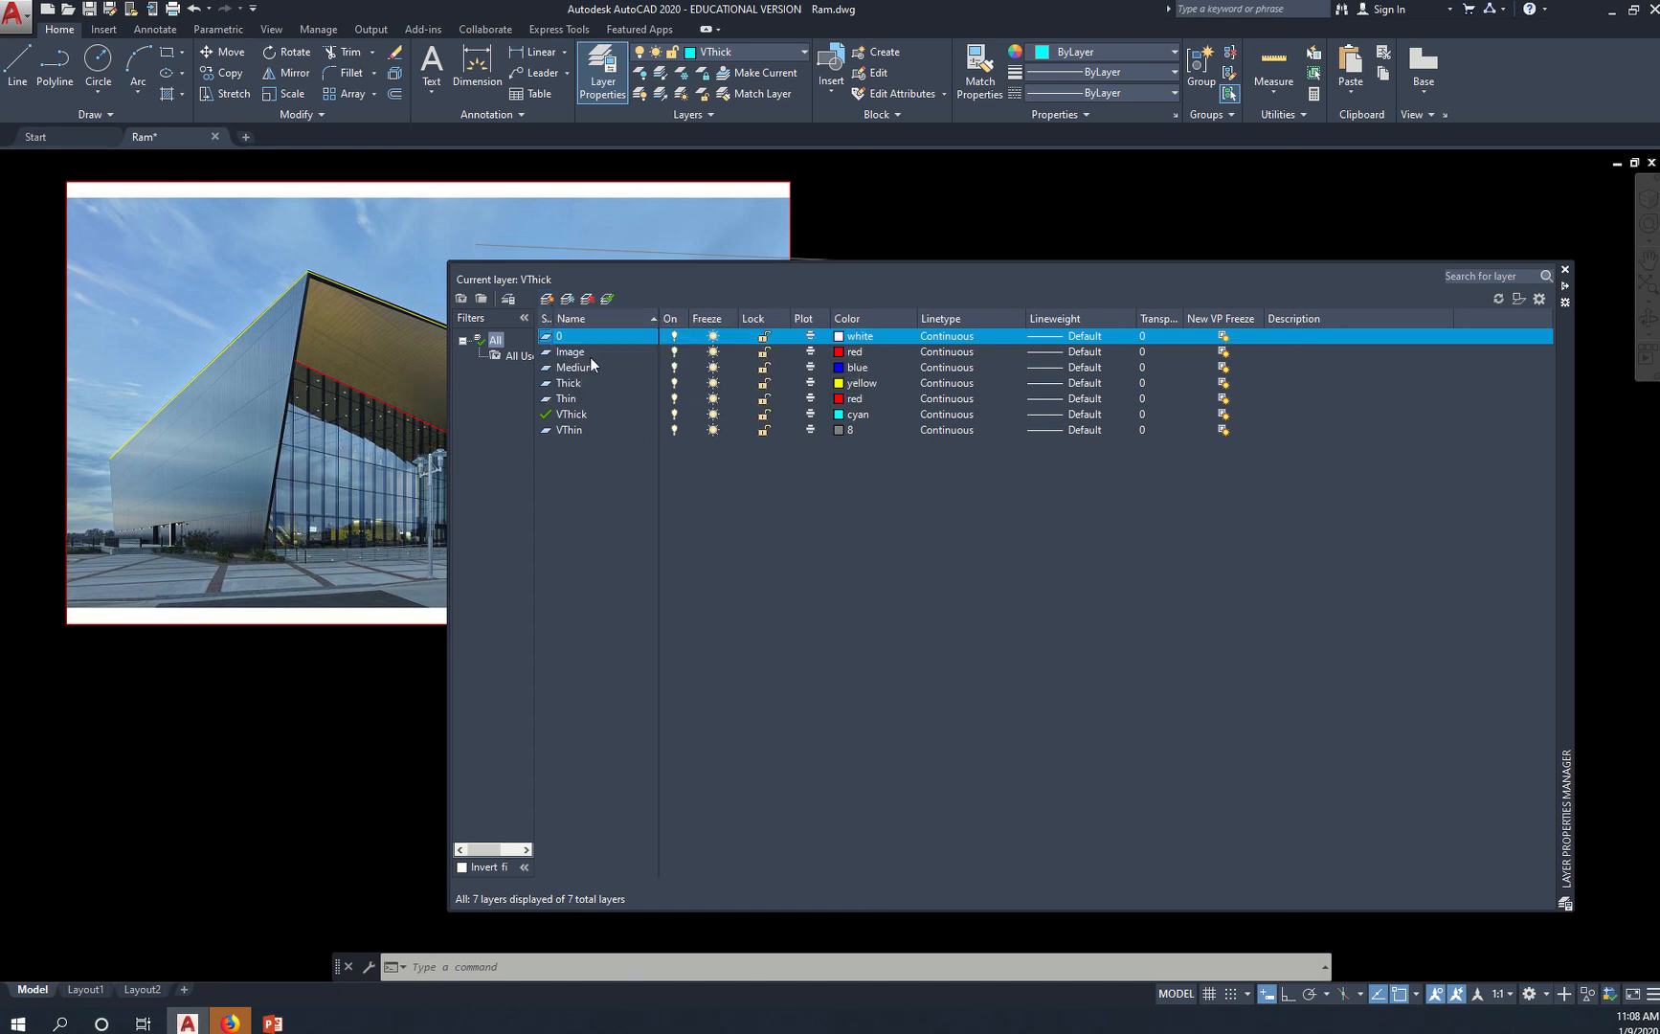
left_click(596, 354)
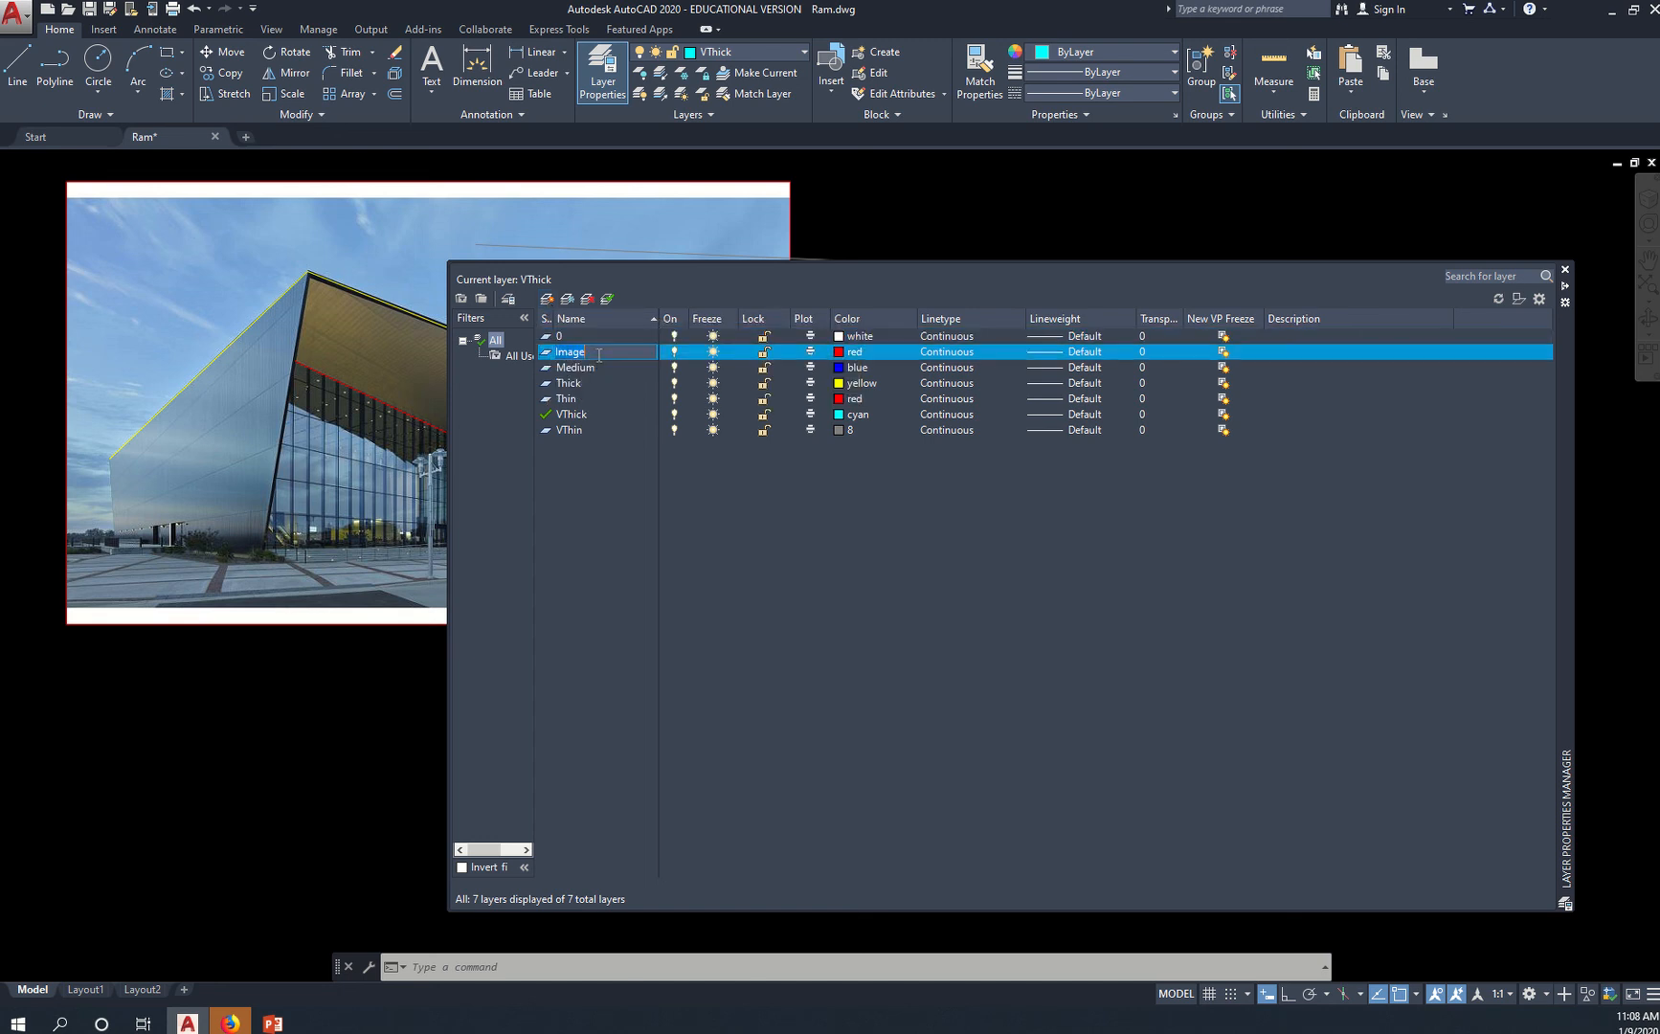
left_click(598, 354)
left_click_drag(621, 353, 558, 353)
left_click(605, 371)
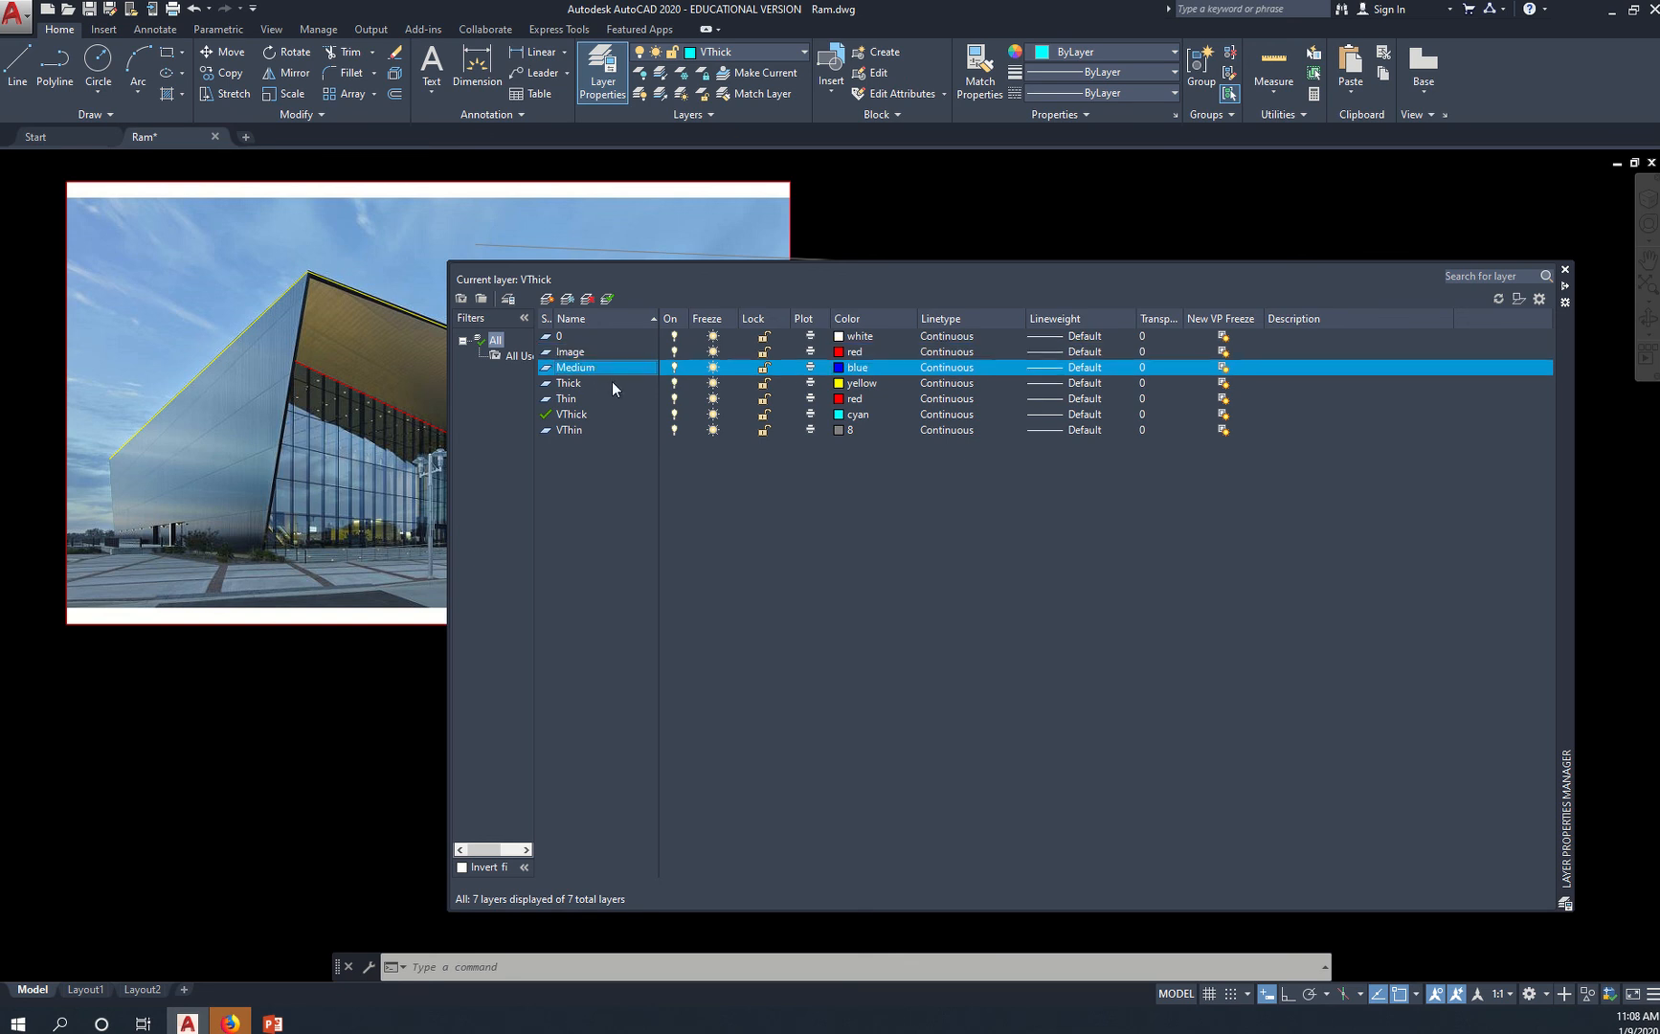
left_click(613, 385)
left_click(608, 401)
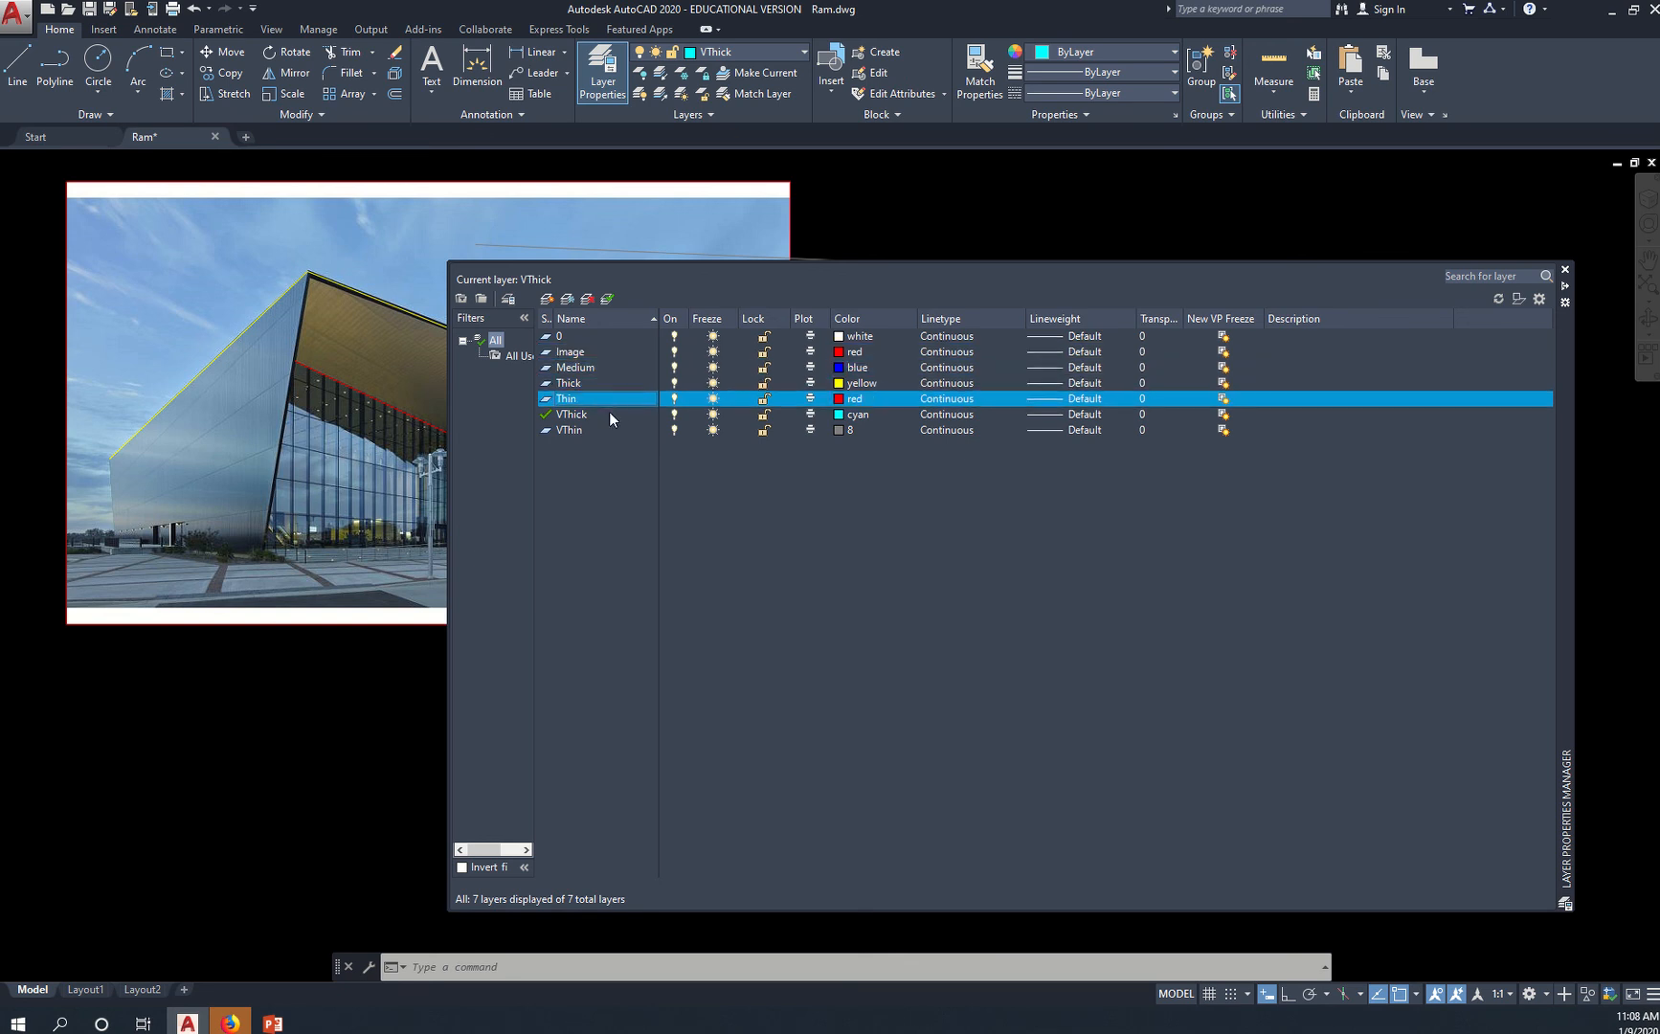
left_click(602, 415)
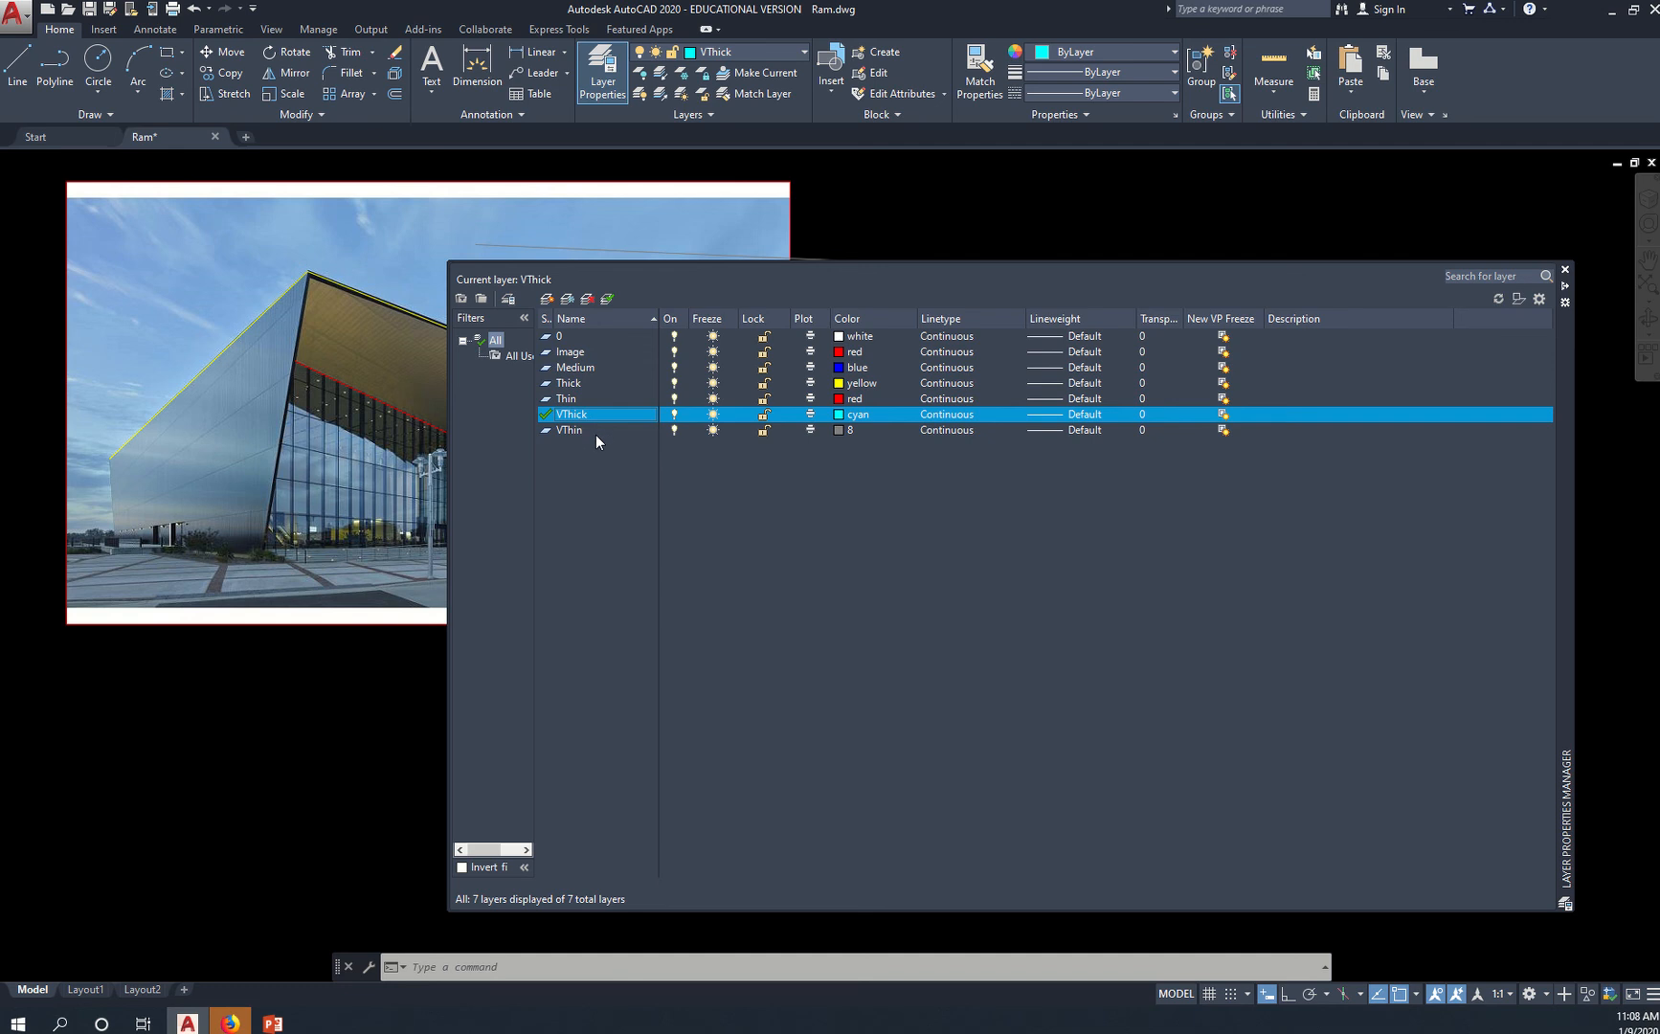
left_click(595, 433)
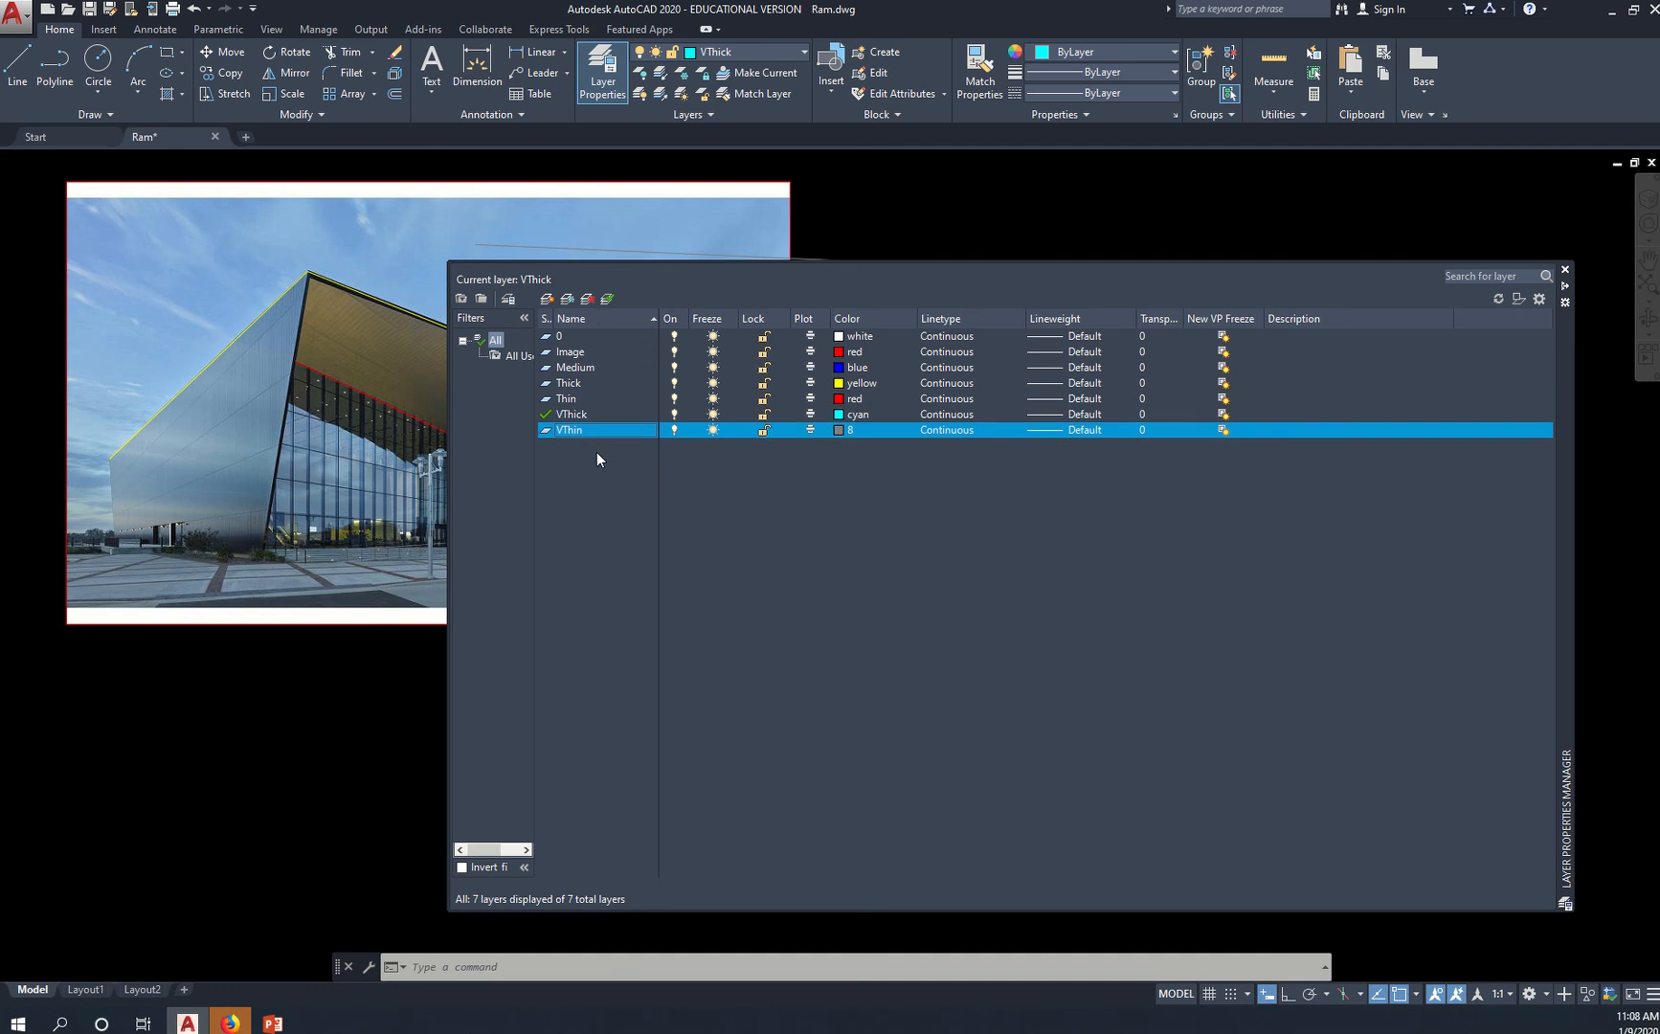
Open the color selection for the Image layer and accept red
left_click(840, 354)
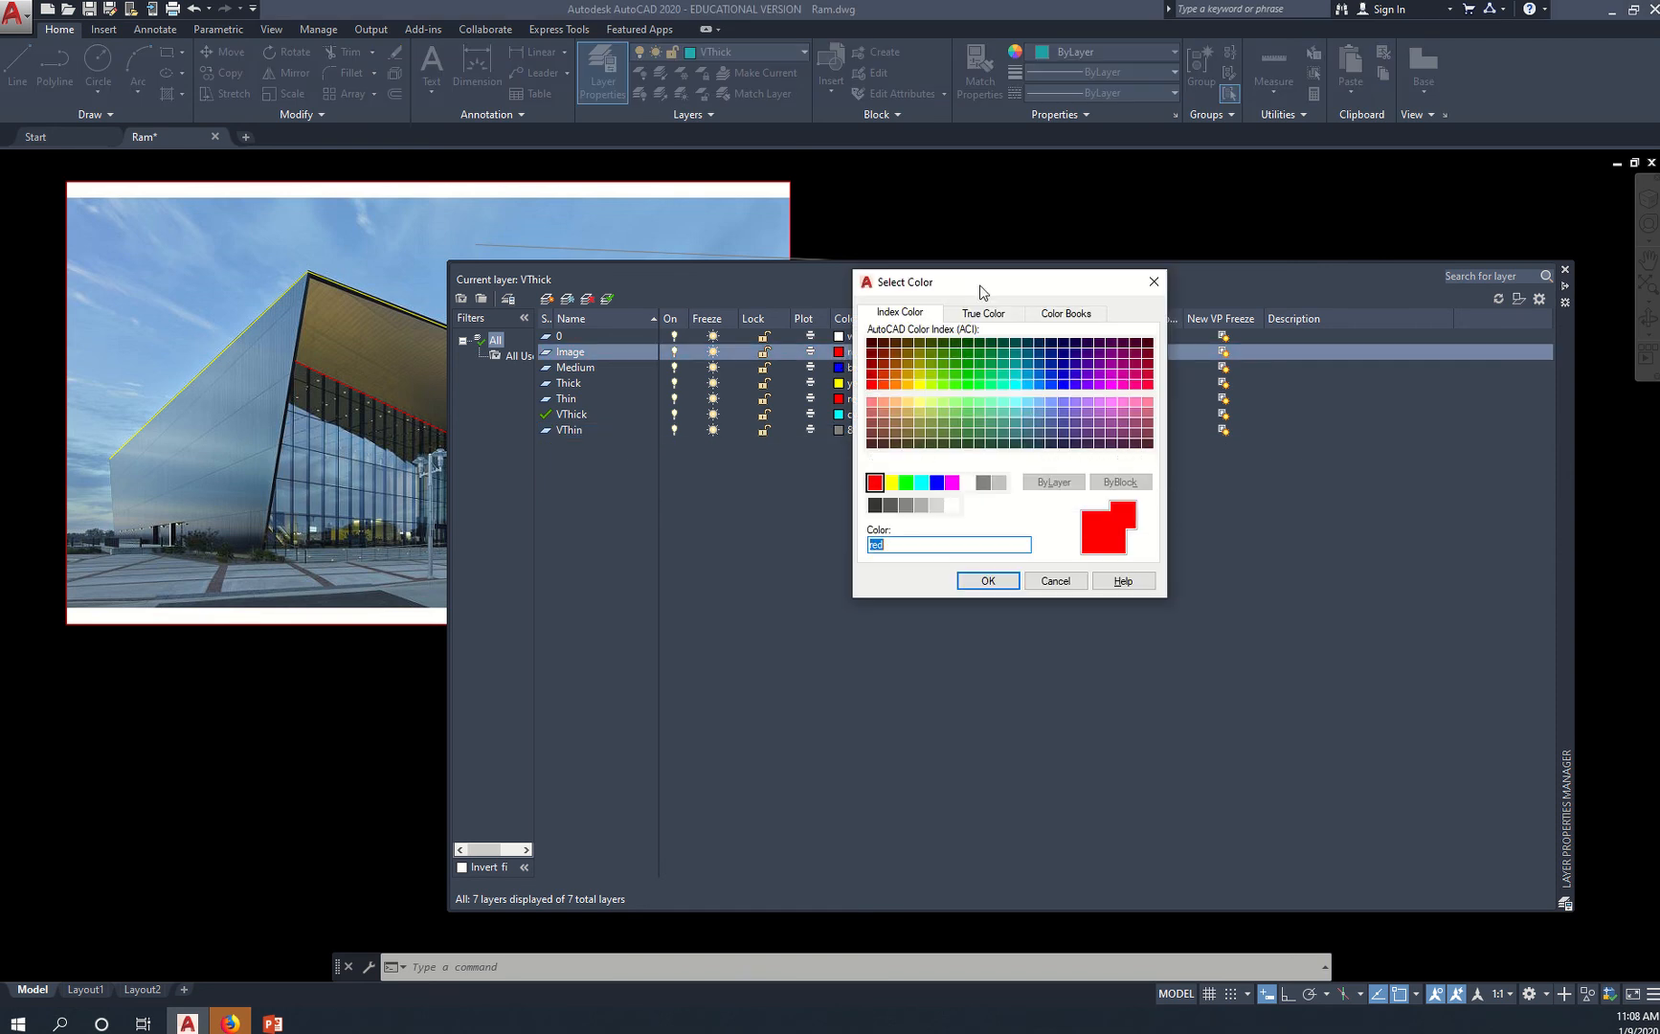
left_click_drag(982, 289, 1065, 274)
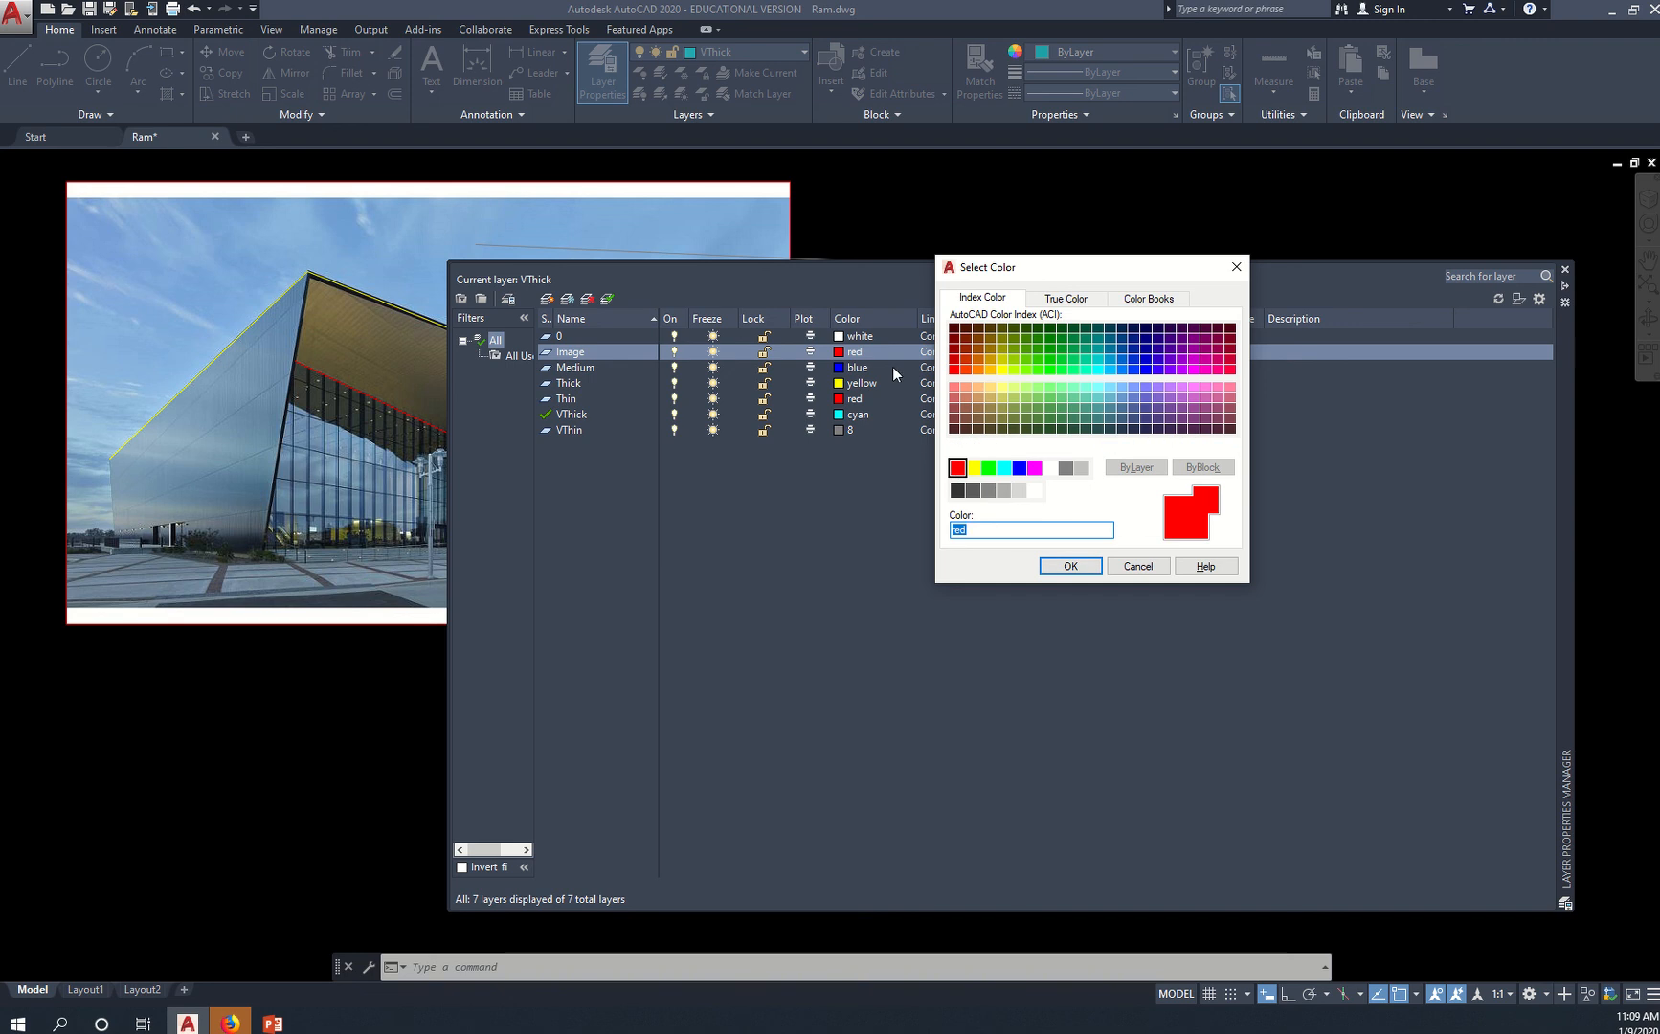
left_click(1068, 565)
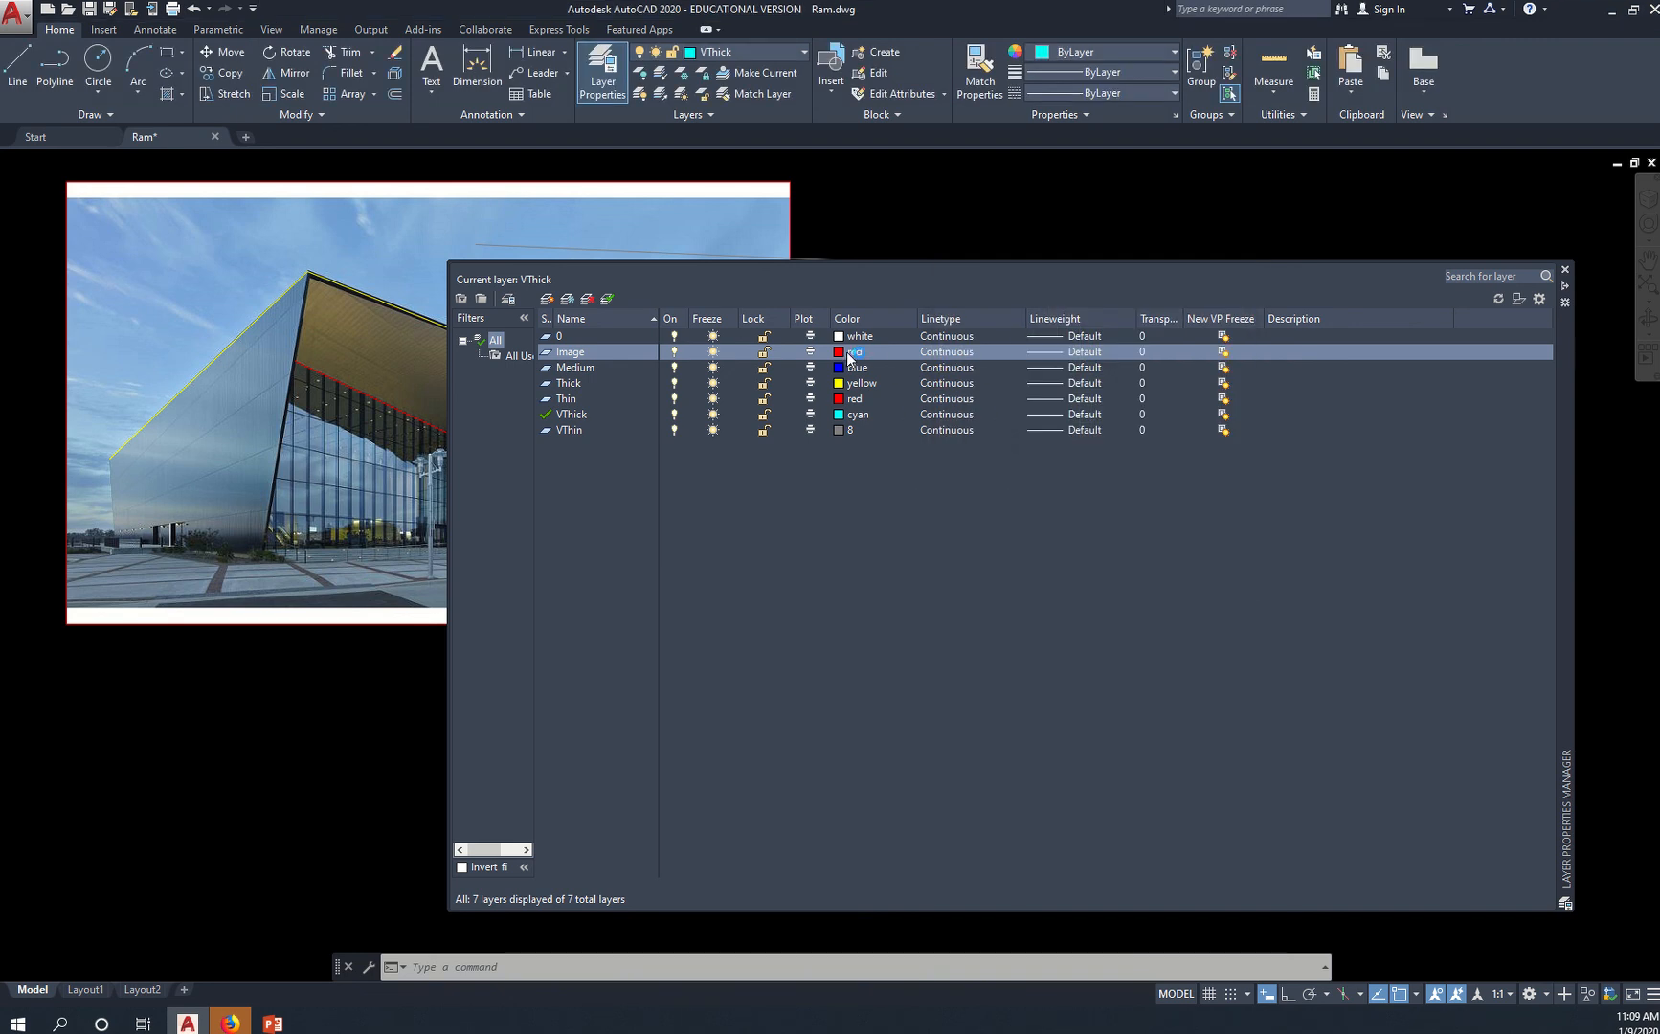
Set the Medium layer's color to magenta
left_click(849, 372)
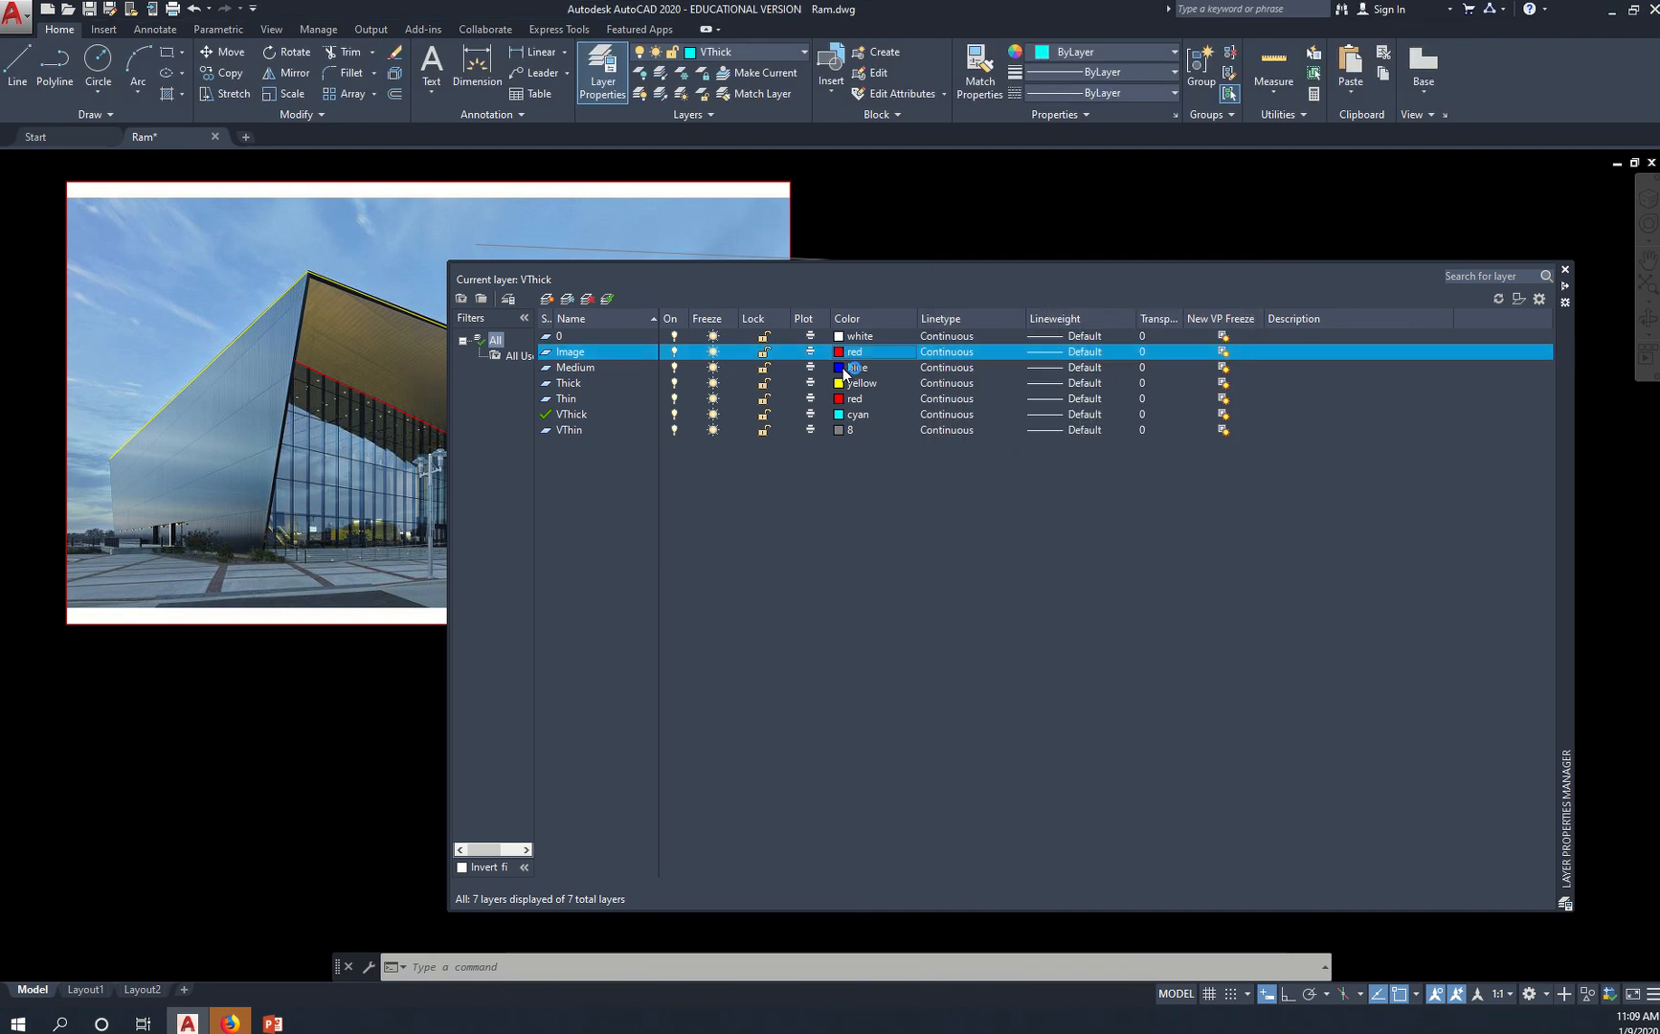
left_click(847, 371)
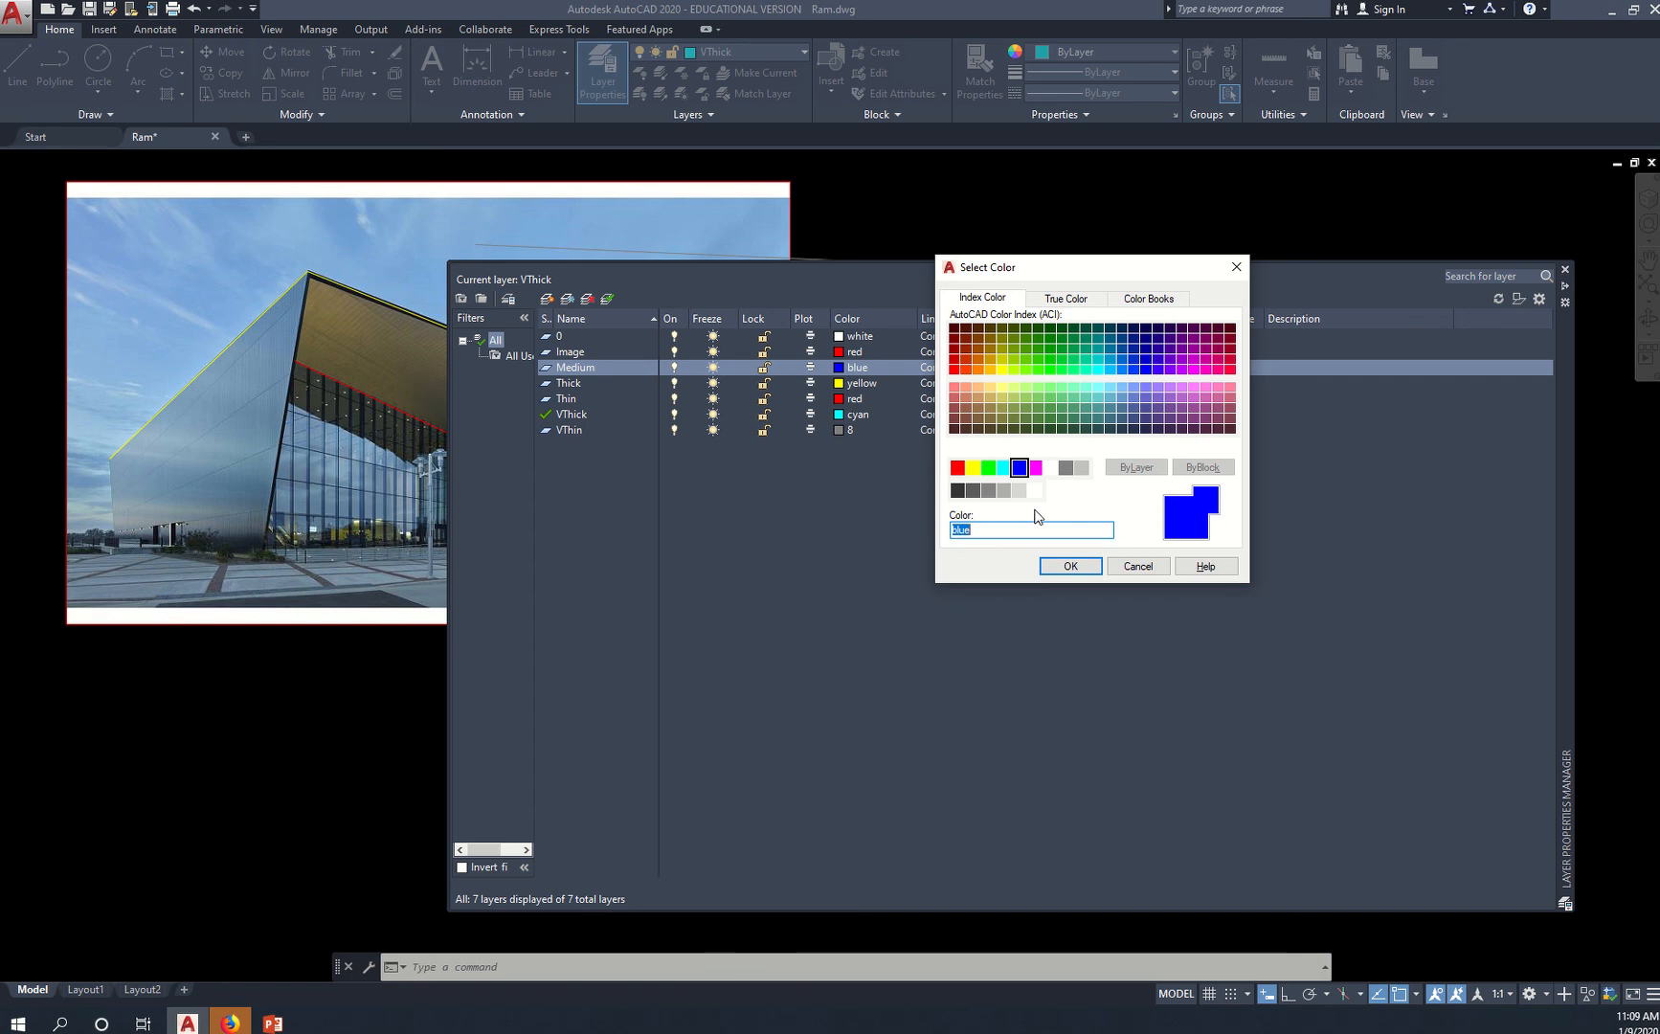
left_click(1036, 470)
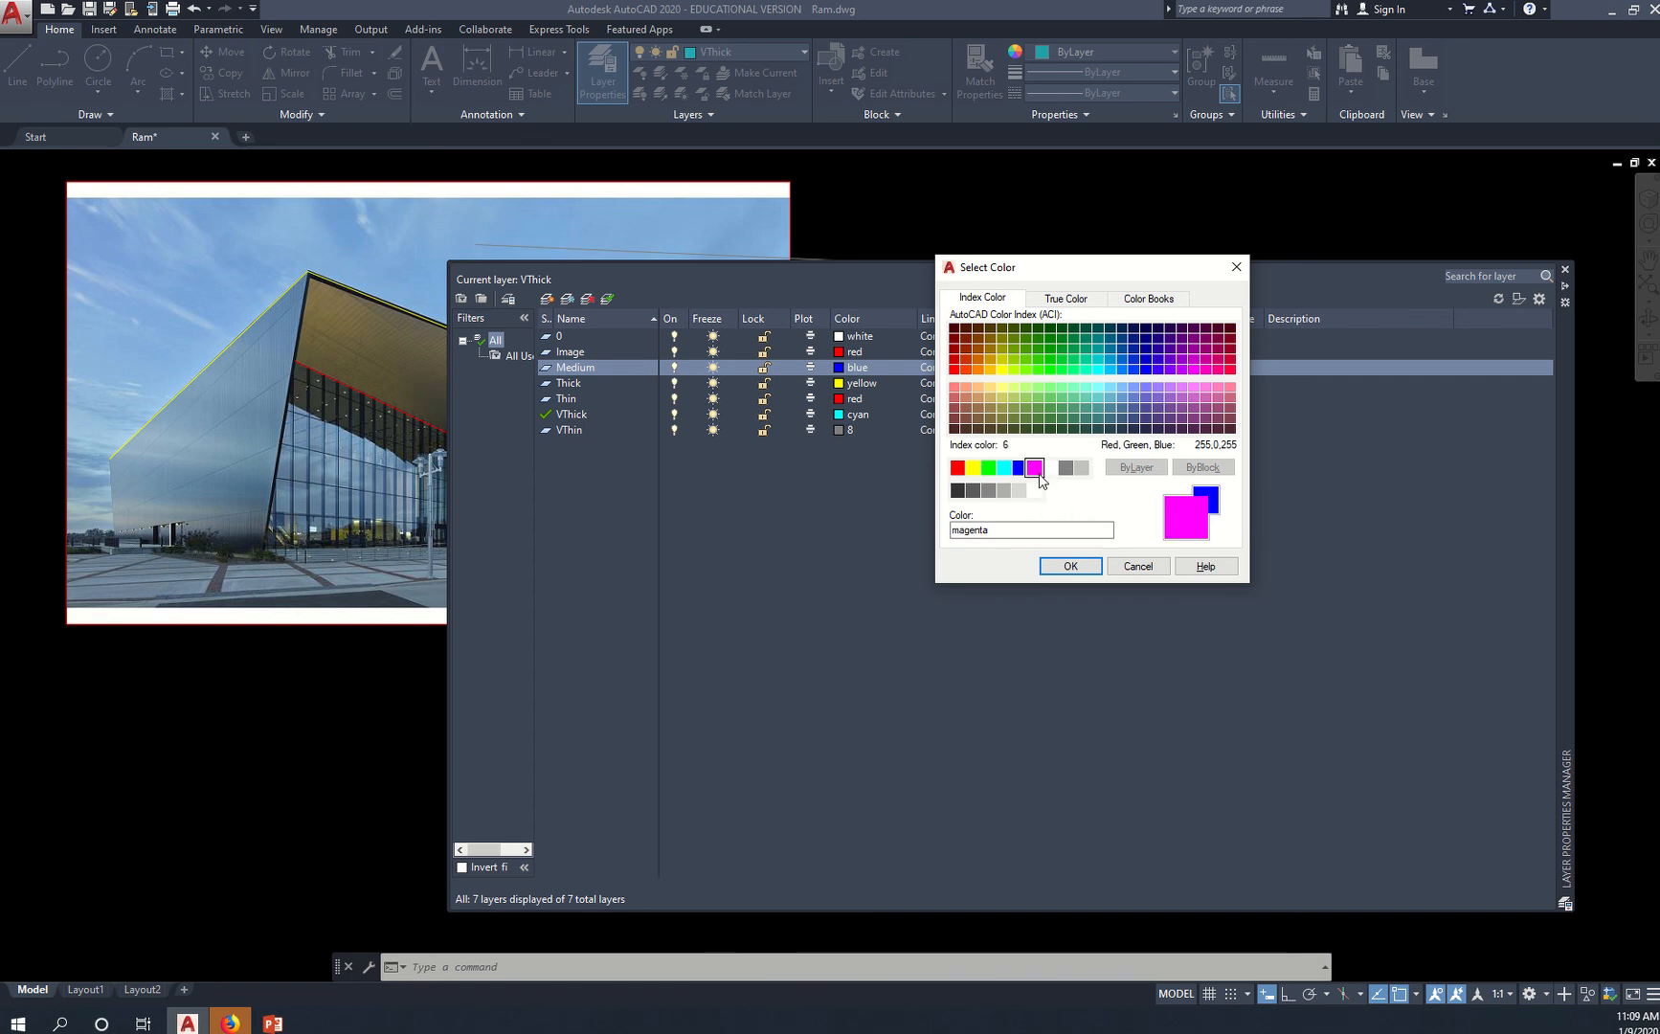
left_click(1066, 566)
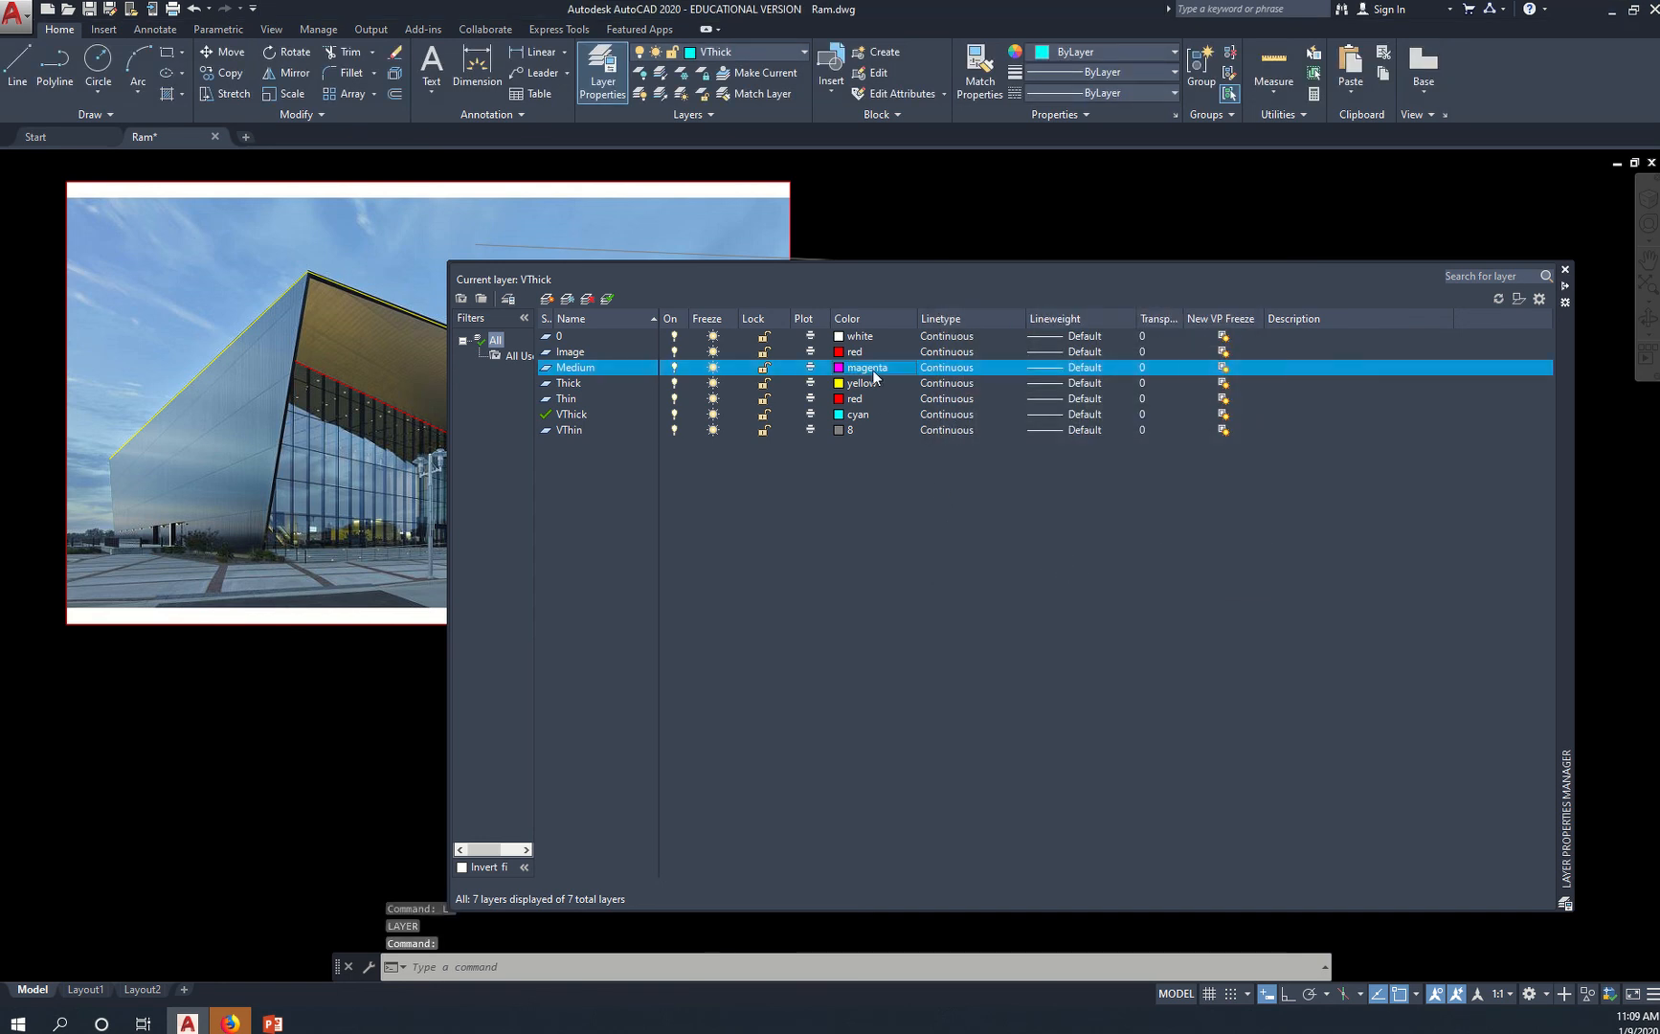